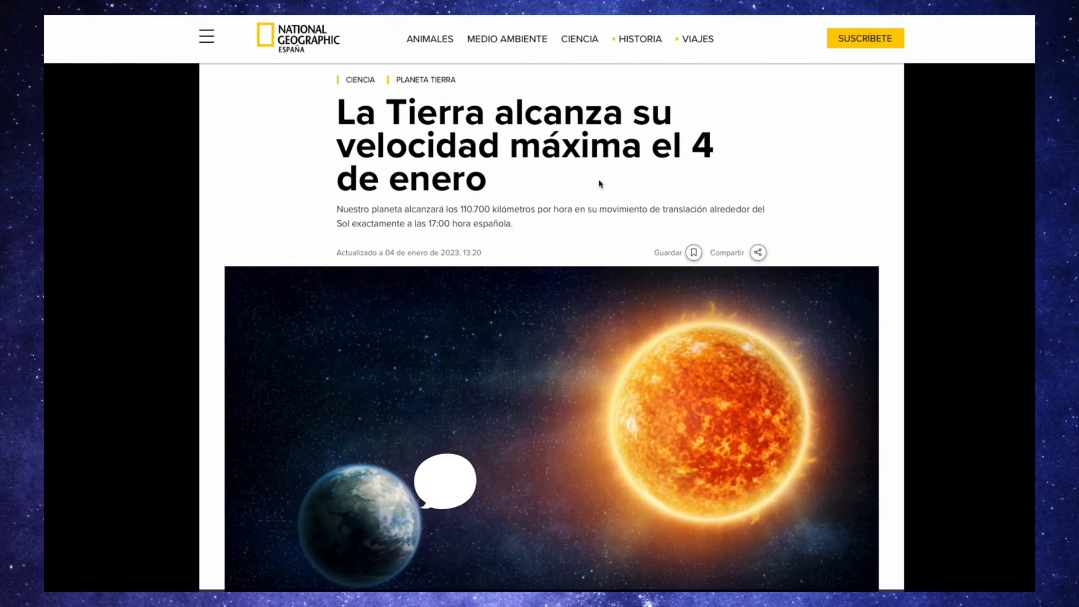
Read through the National Geographic article on Earth's maximum speed down to the paragraph about its proximity to the Sun
scroll(511, 300, down, 9)
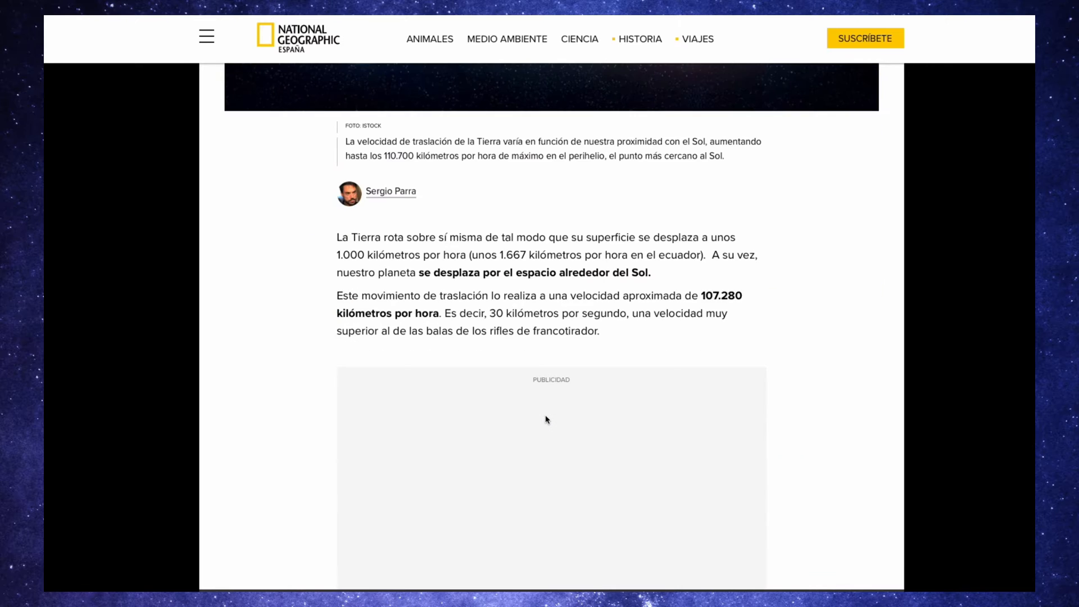
scroll(546, 419, down, 3)
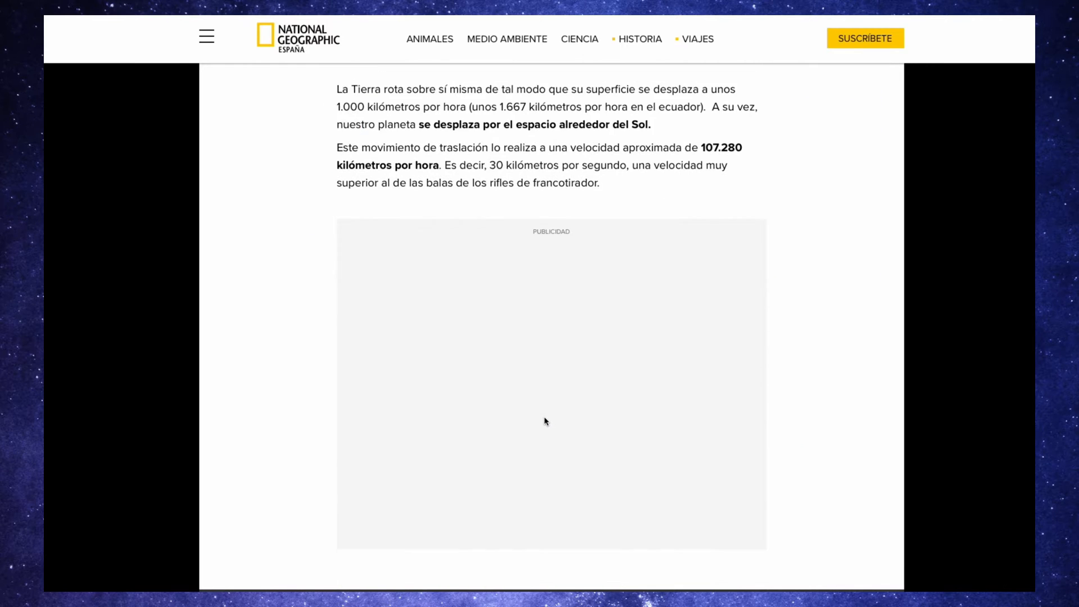
scroll(545, 421, down, 10)
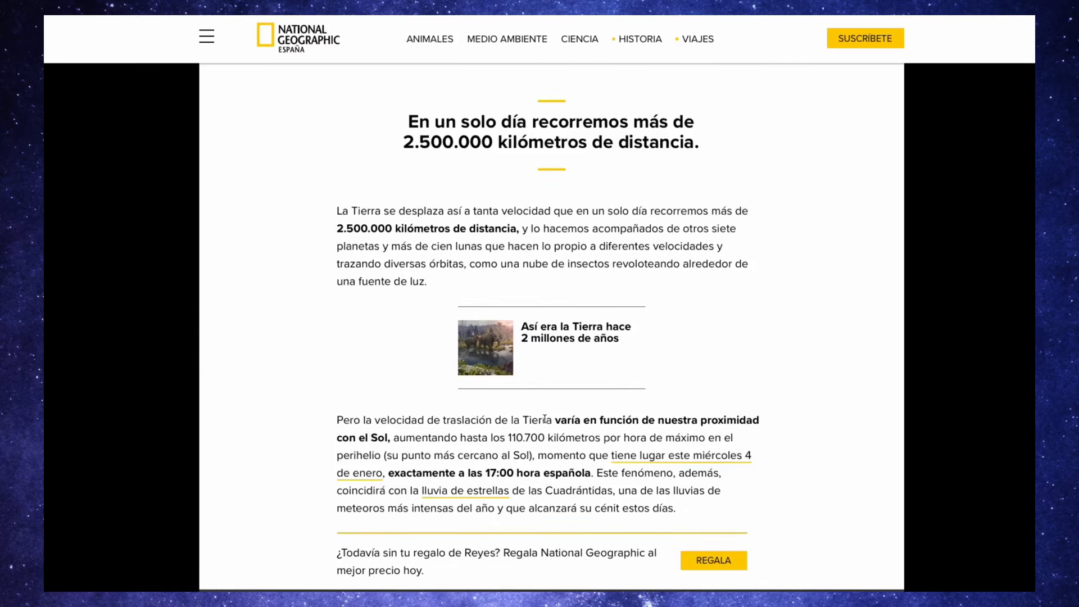
scroll(544, 418, down, 2)
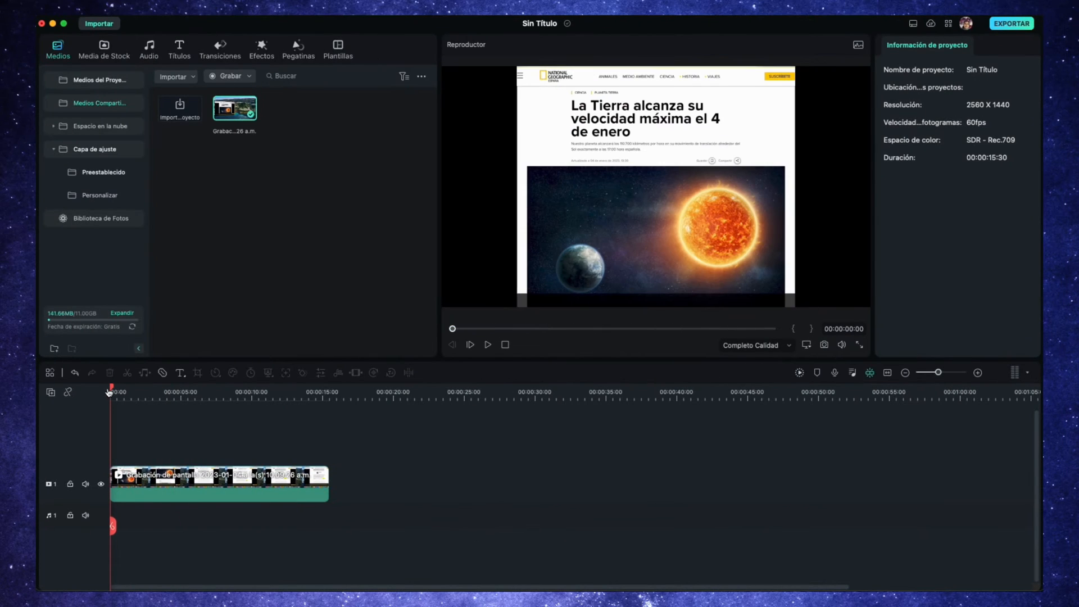
Add the dark navy solid colour from the Filmstock media to the track above the screen recording
click(156, 395)
drag(157, 397, 252, 409)
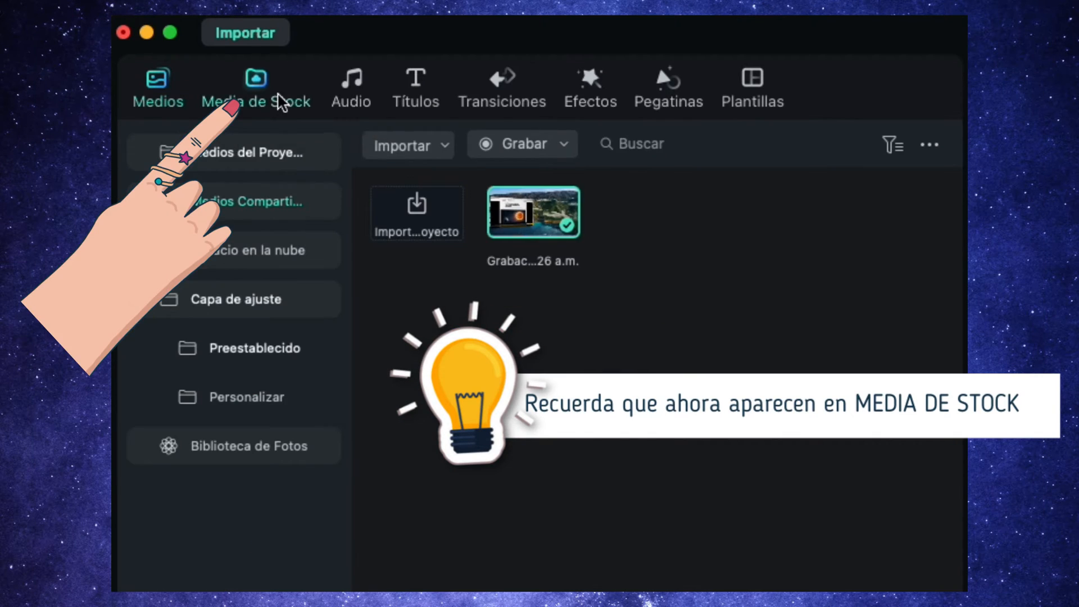
click(112, 56)
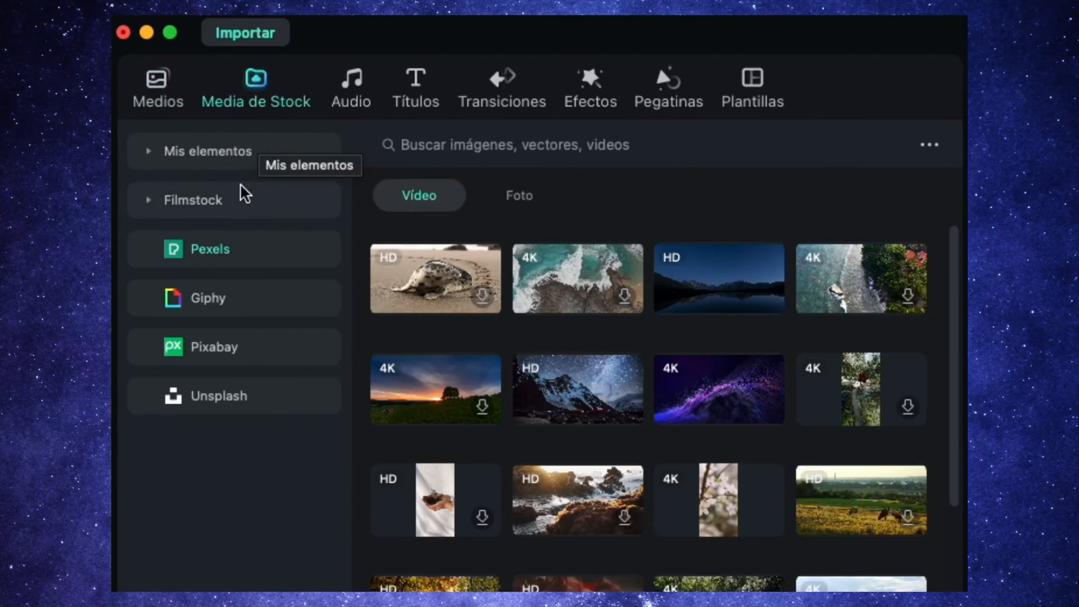
click(235, 199)
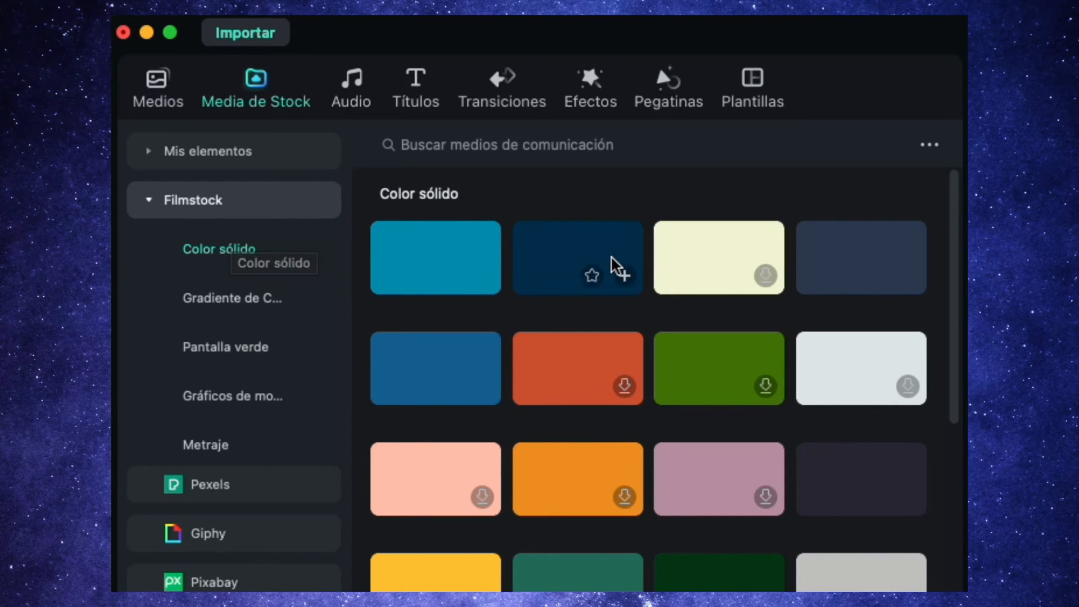
click(622, 275)
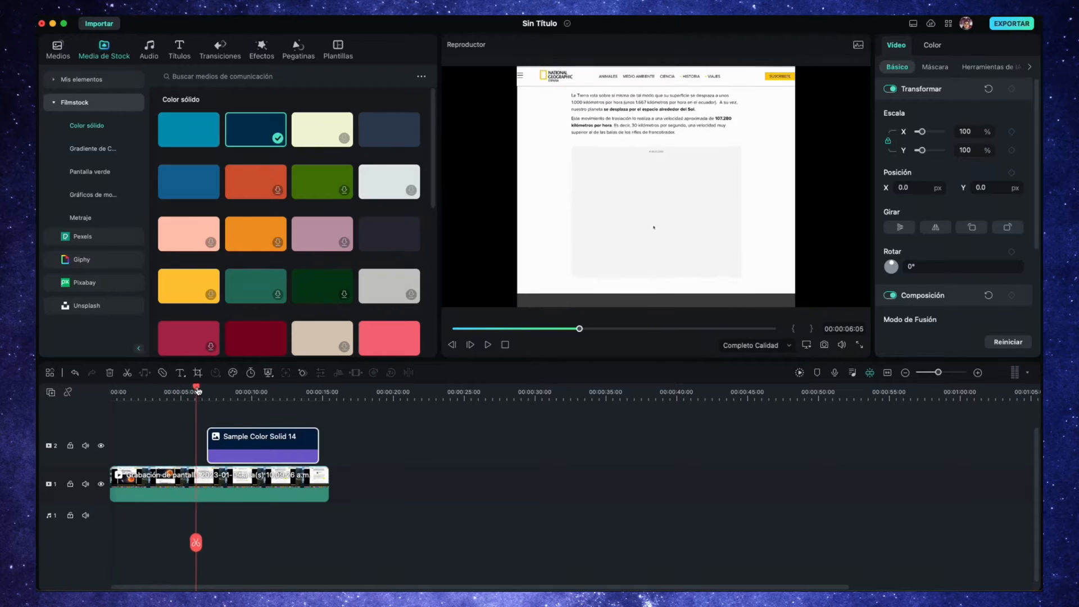
drag(259, 444, 335, 444)
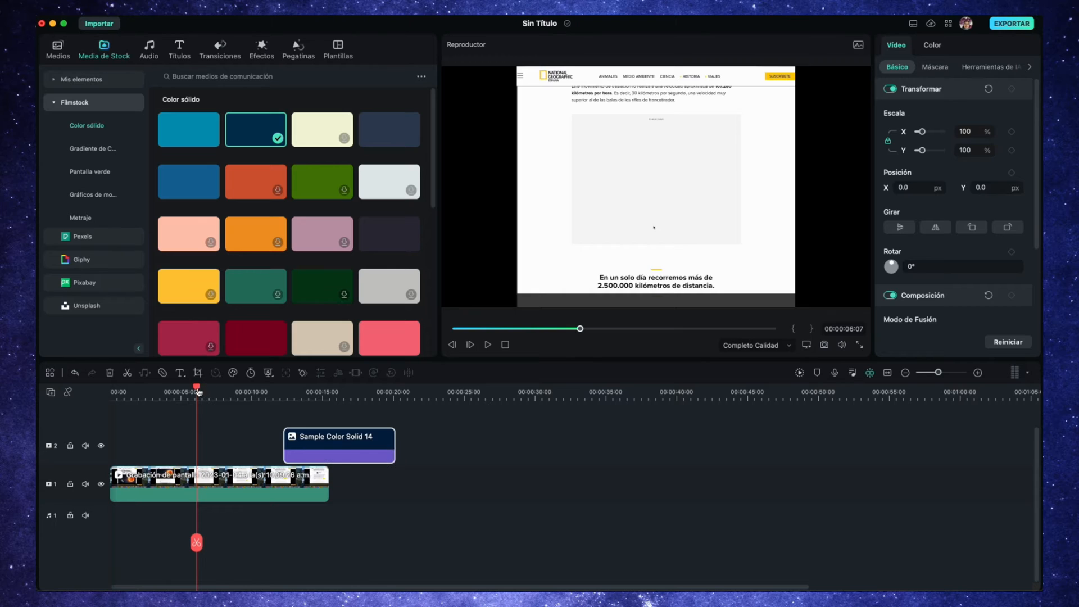
Reposition the solid colour clip near the recording's end and take a snapshot of the recording at 00:00:09:48
drag(198, 392, 249, 391)
drag(309, 457, 285, 457)
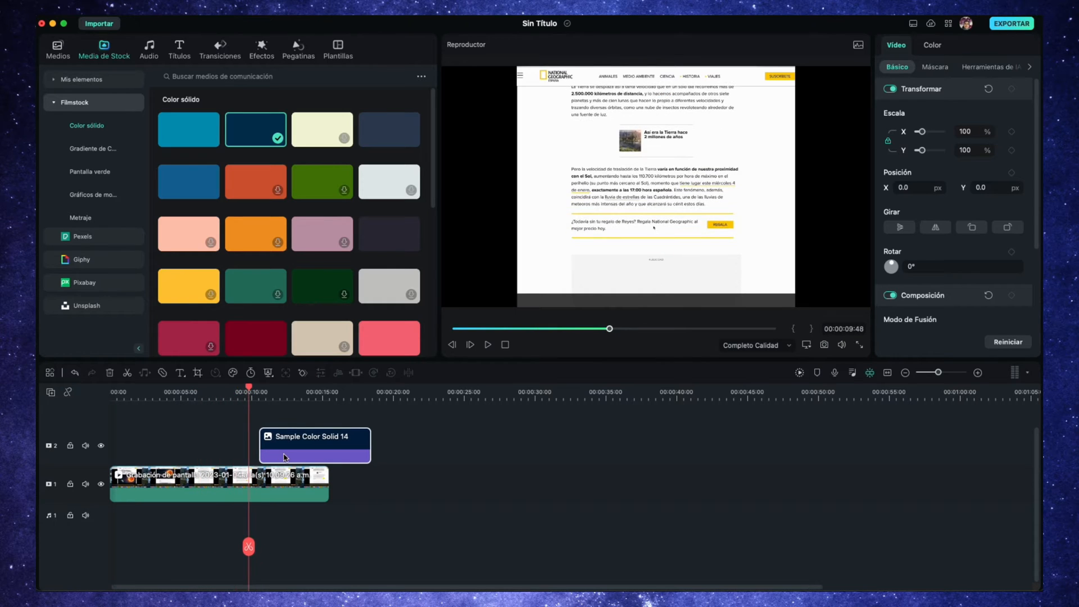
click(825, 345)
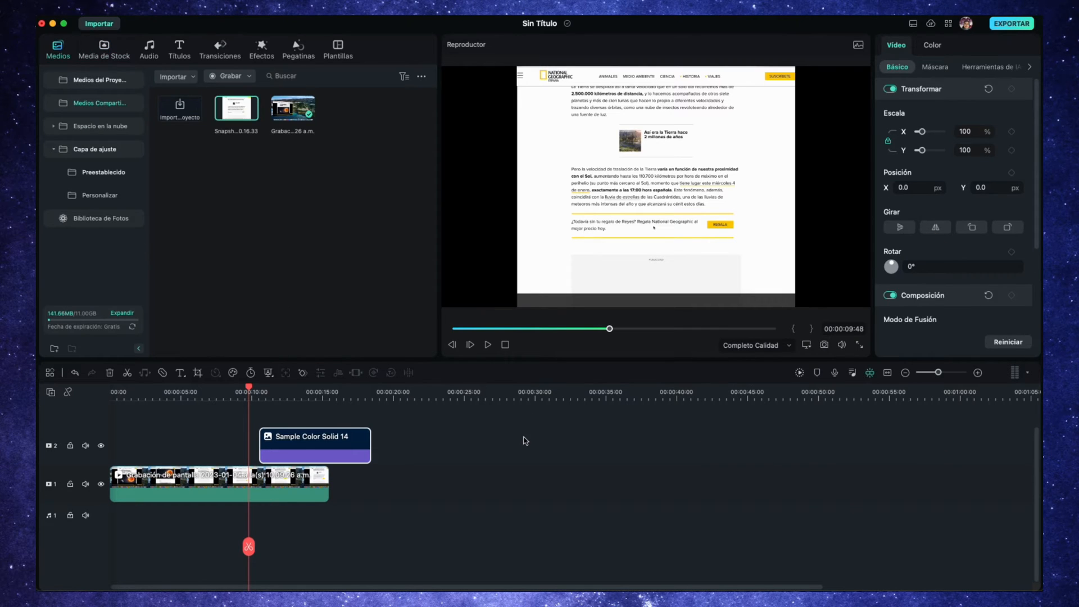
Place the snapshot on the timeline above the last part of the recording, leaving the solid colour clip on the track between them
scroll(524, 441, up, 1)
drag(225, 116, 276, 418)
click(275, 395)
scroll(281, 405, up, 1)
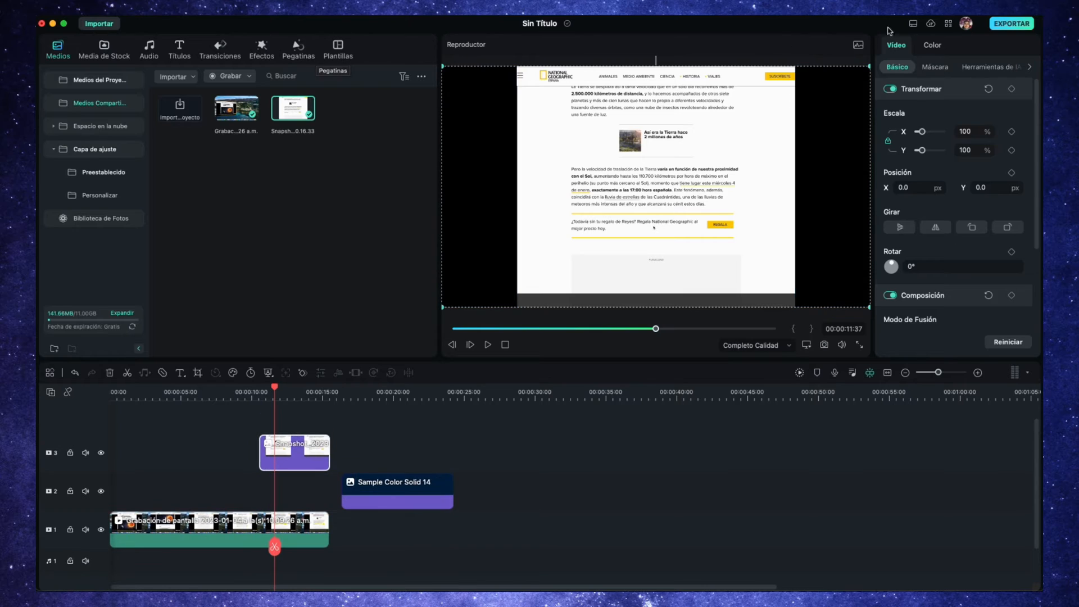
Draw a freeform mask on the snapshot around the paragraph text from "Pero la velocidad" to "hora española"
click(934, 67)
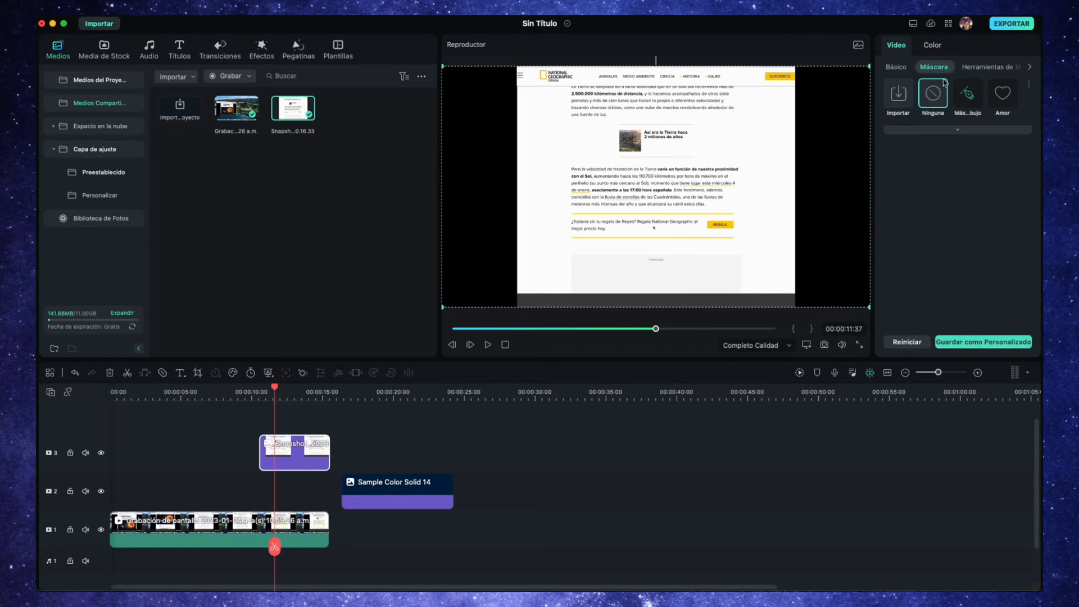
click(972, 99)
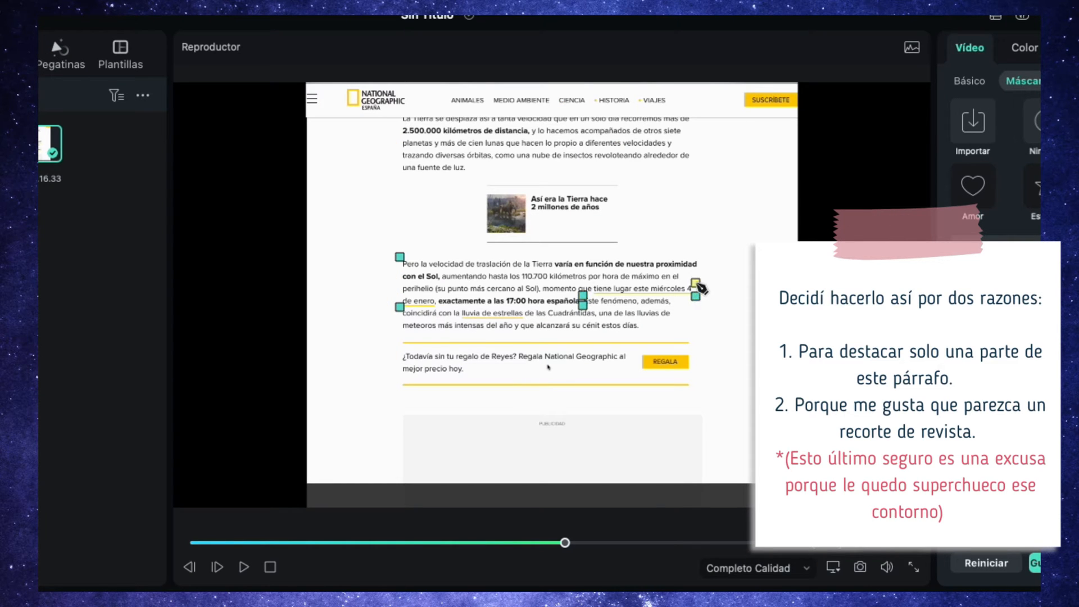
click(679, 283)
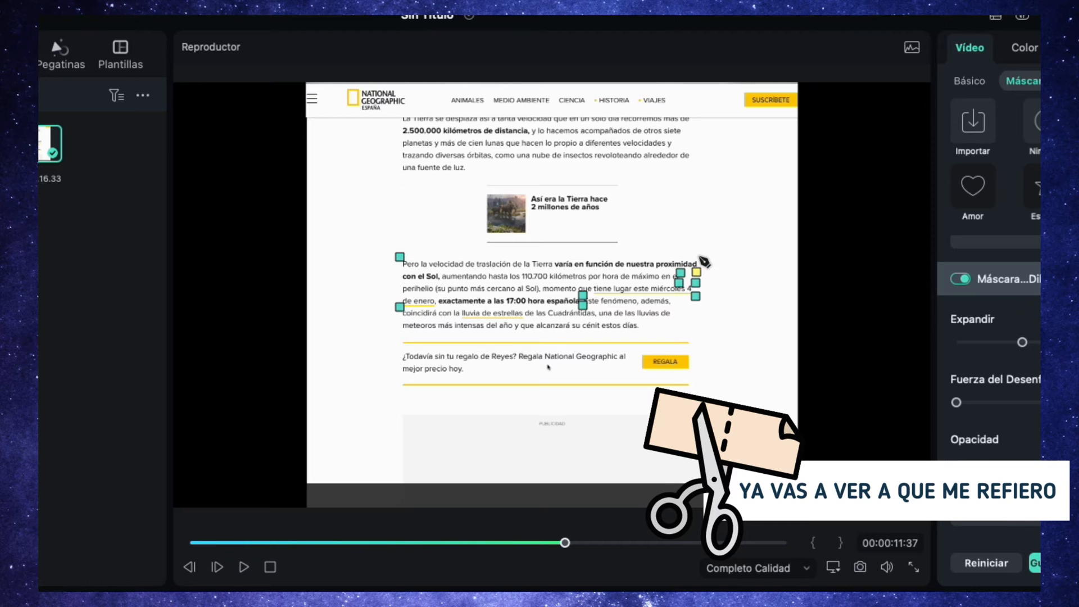
click(700, 257)
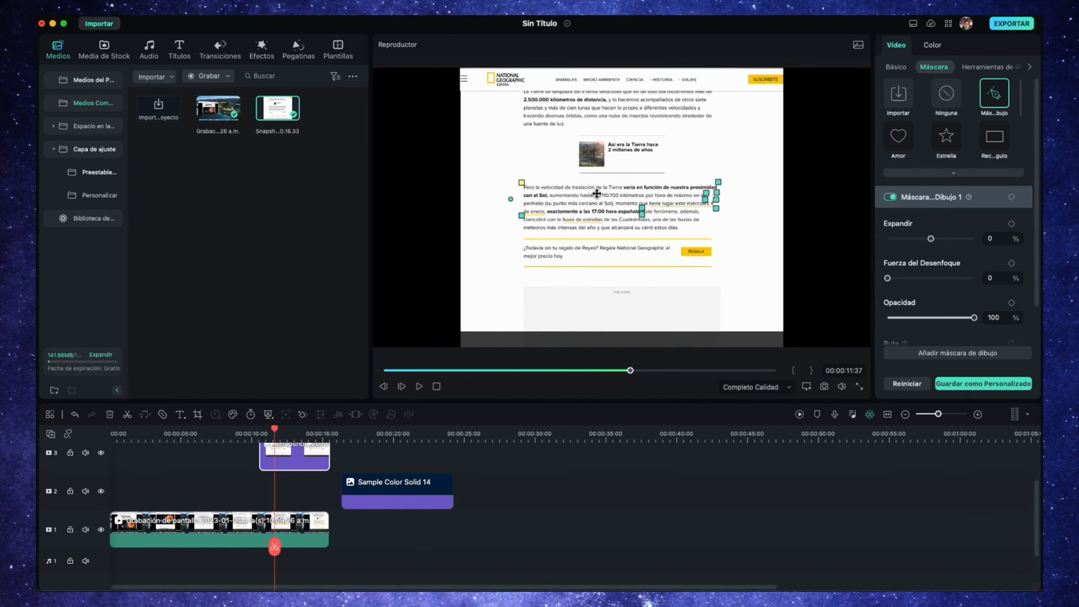
Move the solid colour clip beneath the snapshot, starting at 00:00:10:34, and refine the mask points at the ends of the text lines
drag(402, 484, 321, 486)
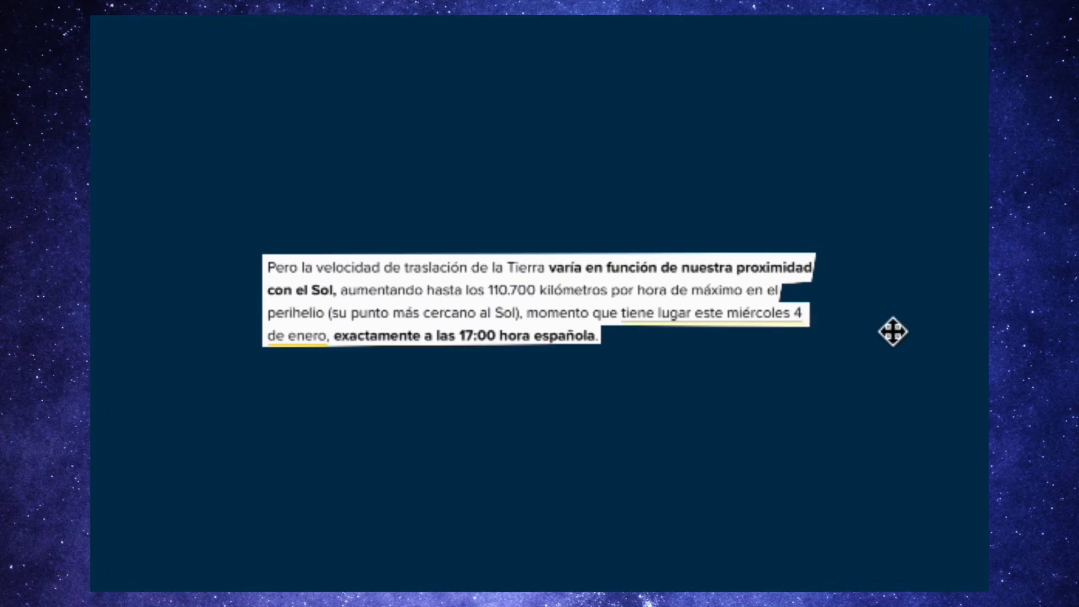
click(770, 270)
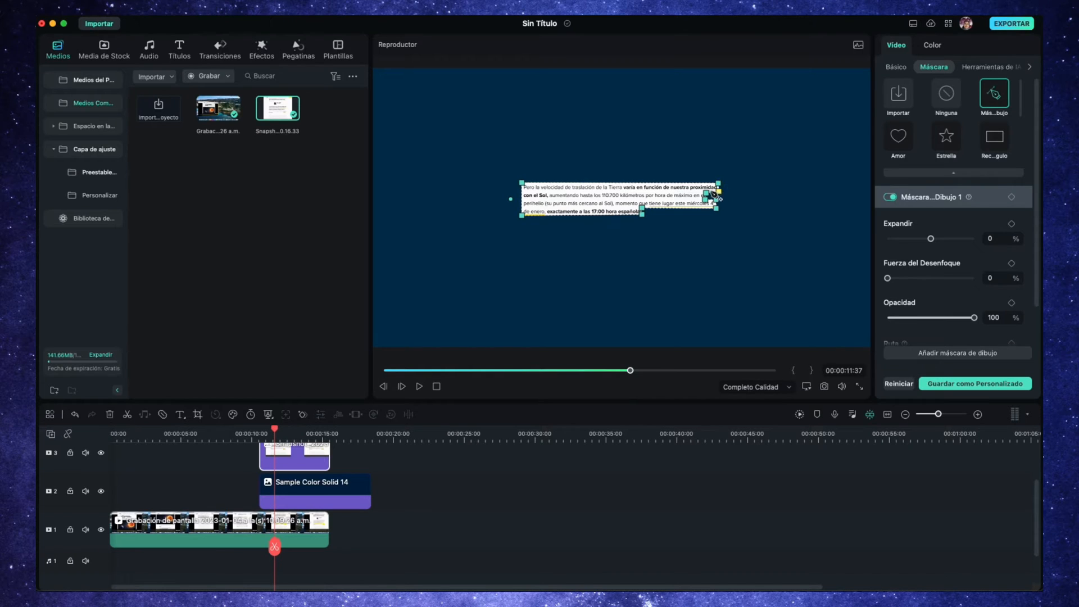
click(710, 200)
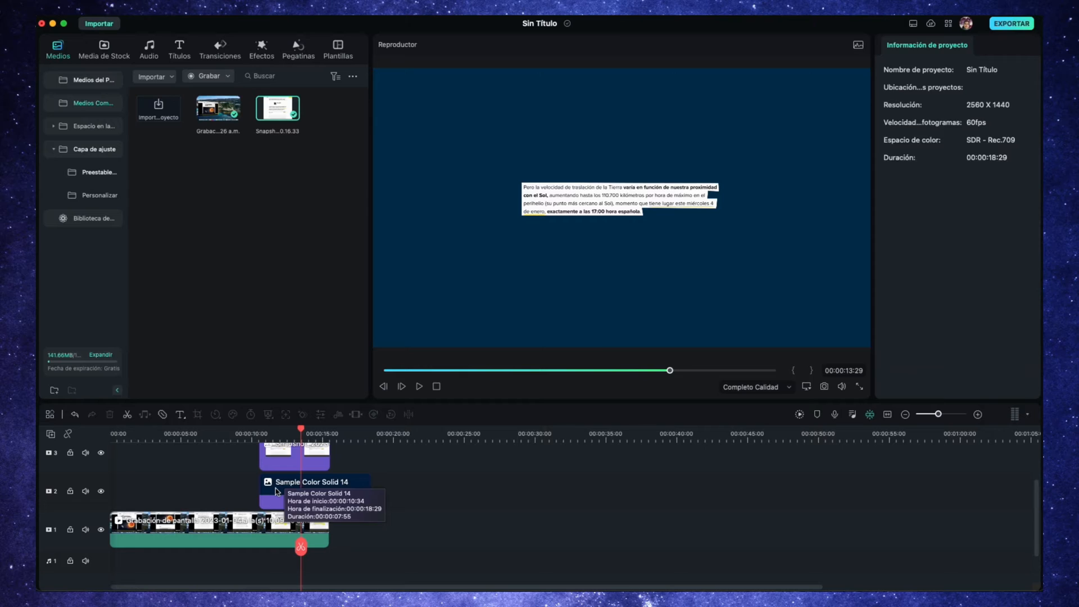
Lower the solid colour clip's opacity to 70% so the article shows through behind the cutout
click(285, 494)
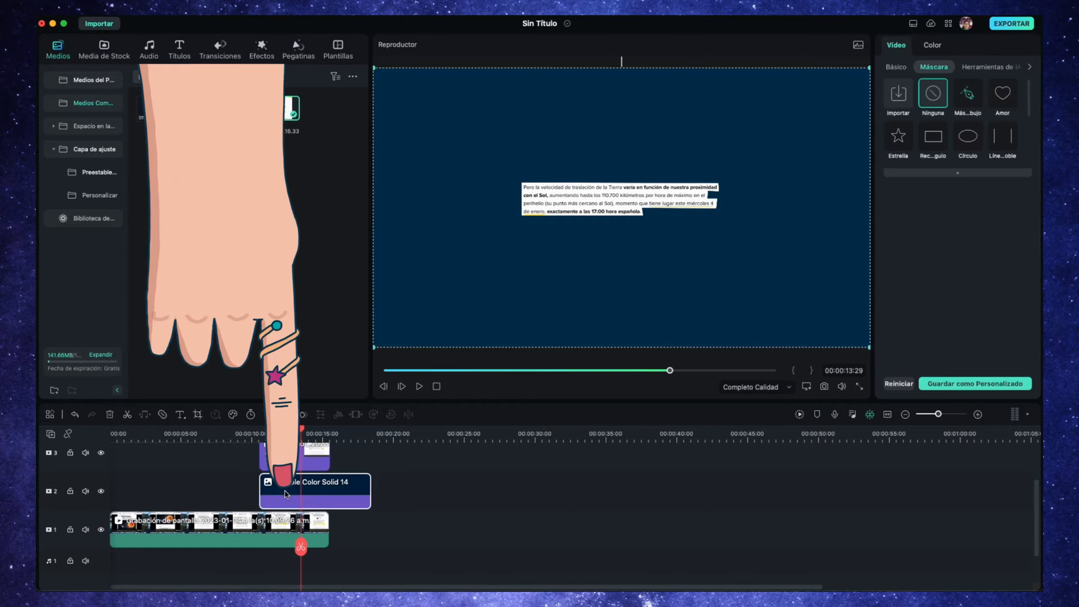
click(896, 67)
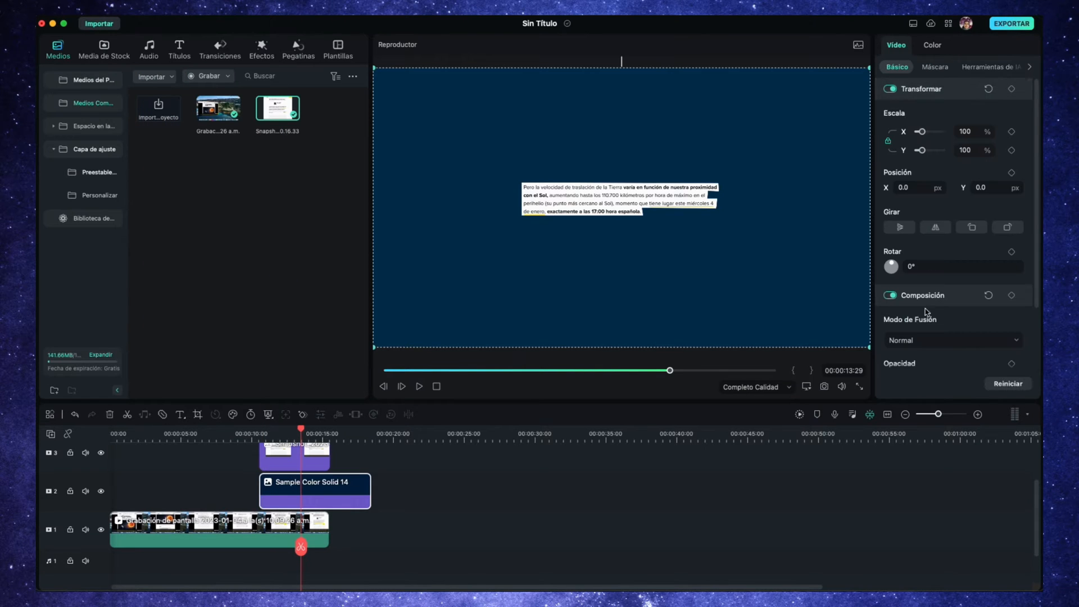
scroll(926, 312, down, 3)
drag(974, 303, 948, 302)
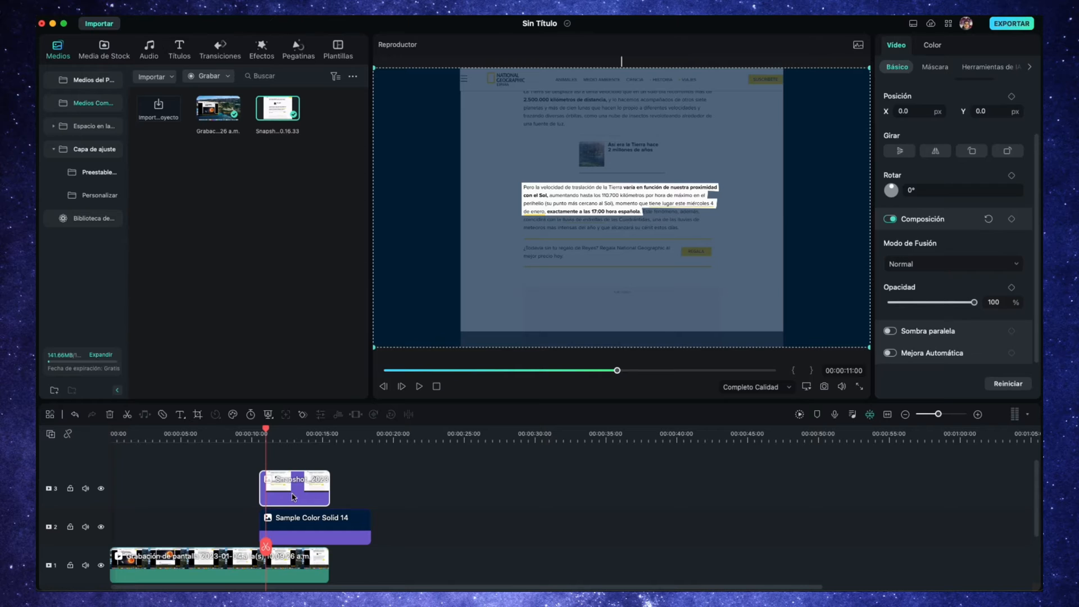
Animate the snapshot's scale with a transform keyframe at 00:00:11:00 and a 216% scale keyframe at 00:00:12:35
scroll(937, 227, up, 3)
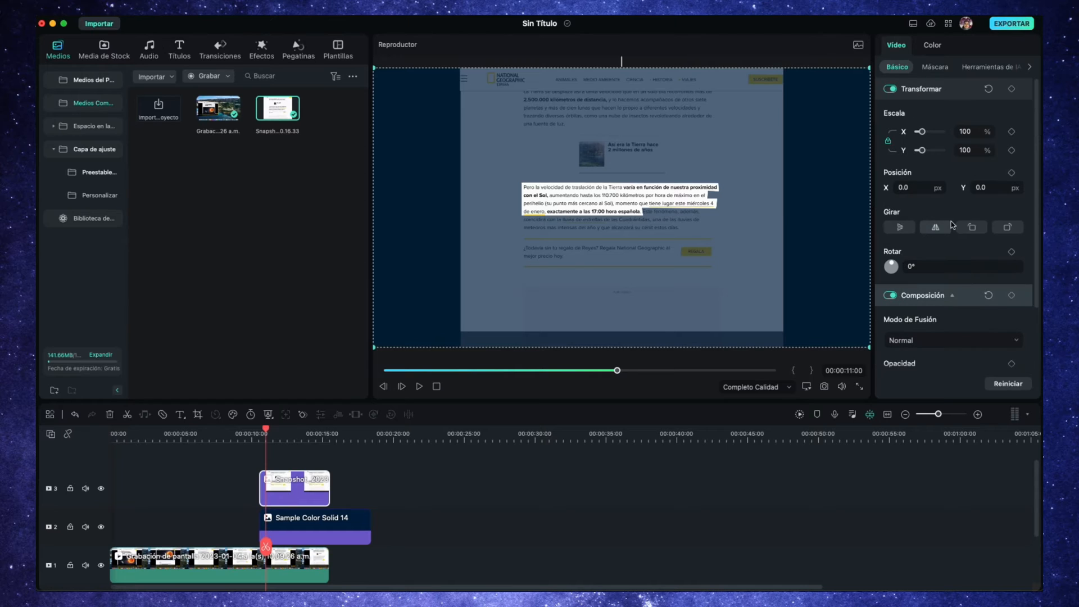
click(1012, 89)
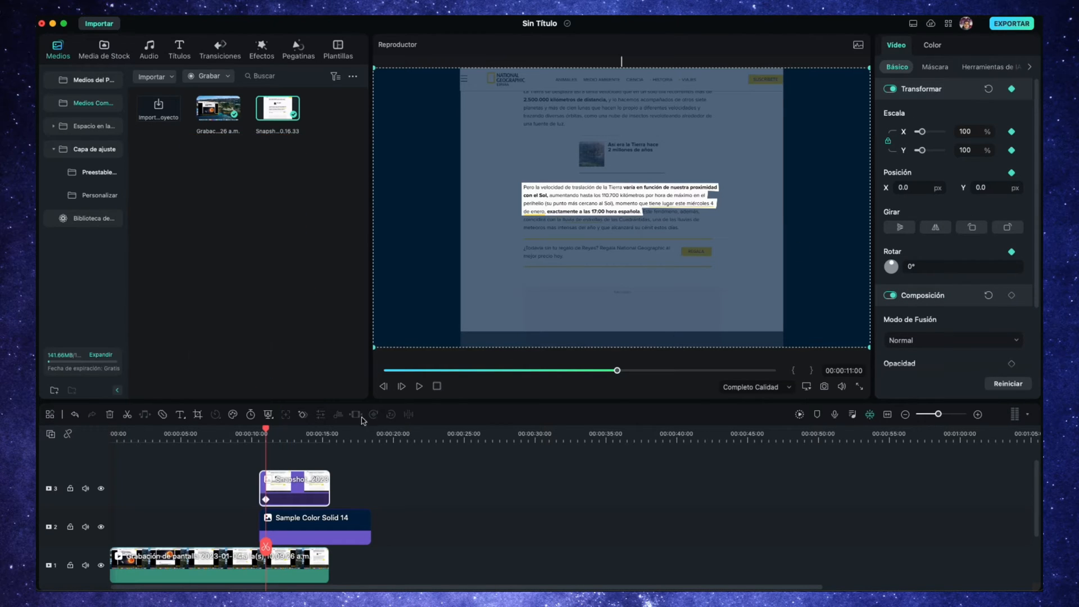
drag(269, 431, 288, 438)
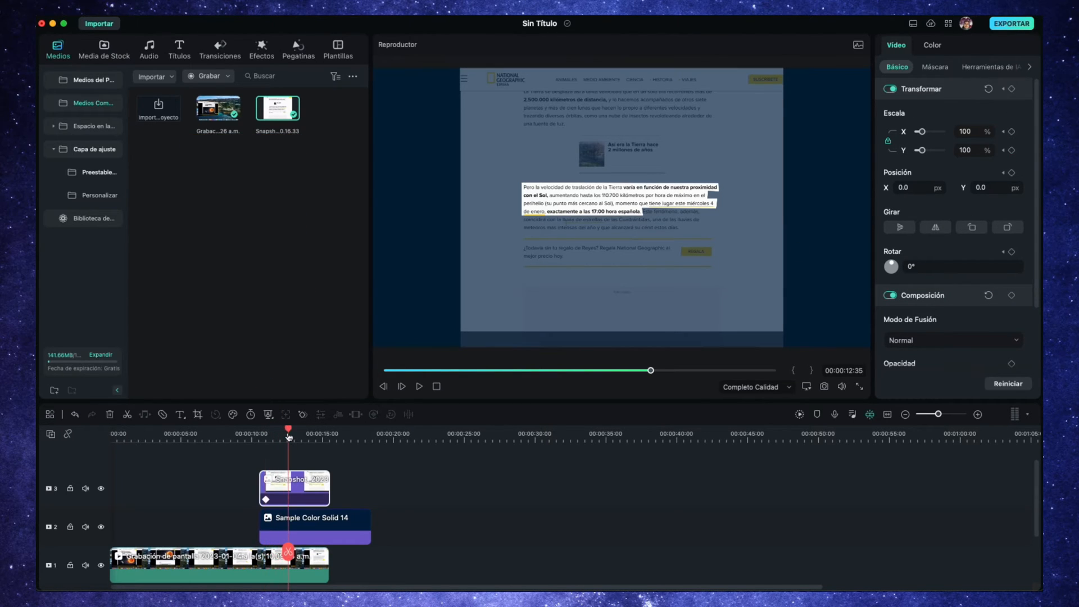
click(1011, 150)
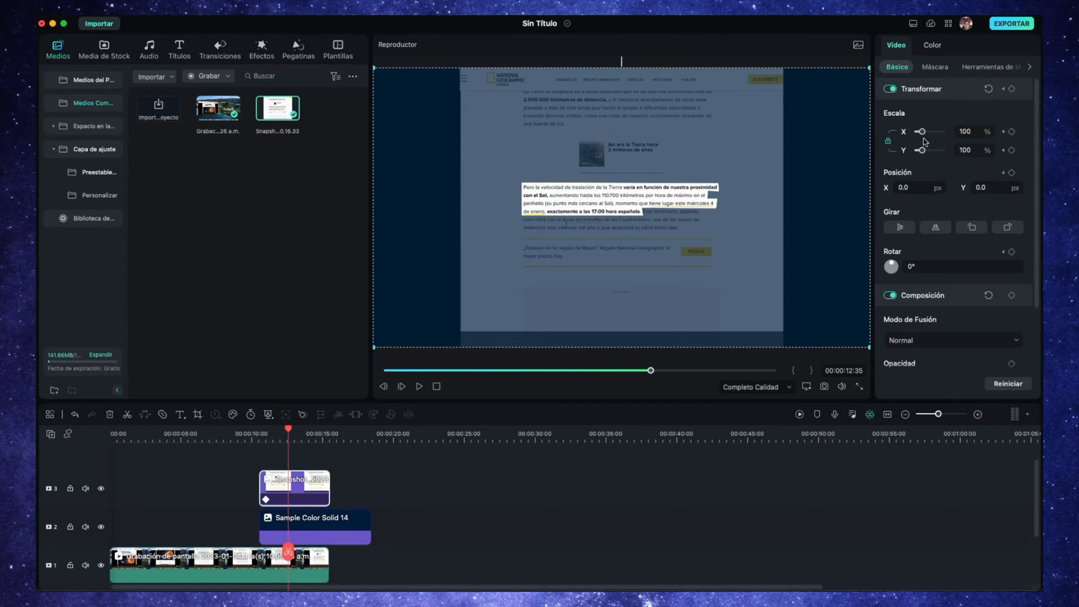
drag(923, 151, 935, 154)
Add the favourite burst-lines sticker above the snapshot clip, shrink it and position it over the enlarged text cutout
click(299, 50)
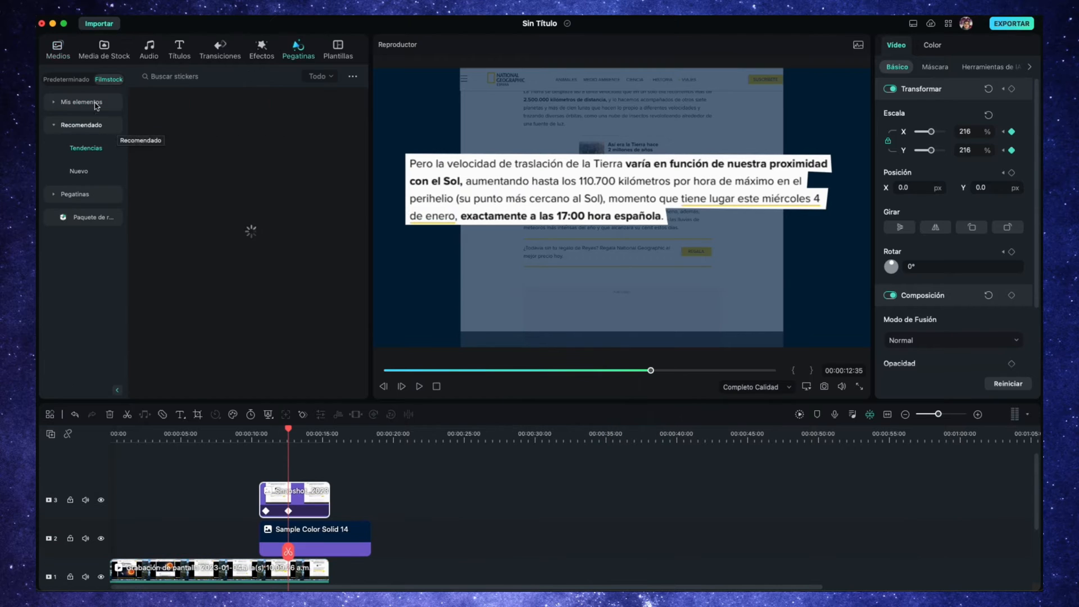
mouse_move(171, 131)
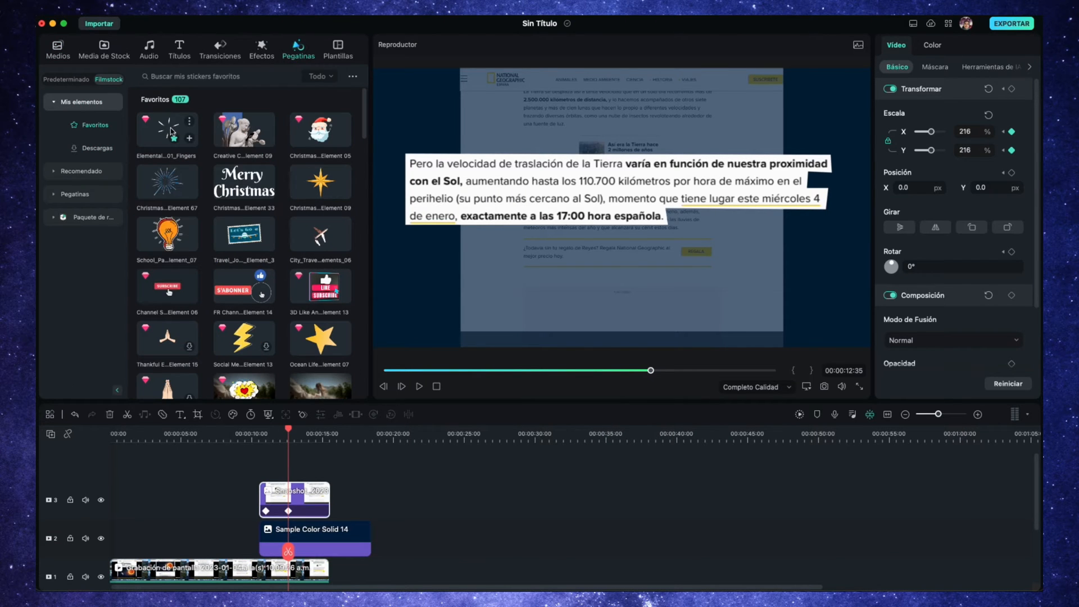
drag(341, 408, 295, 461)
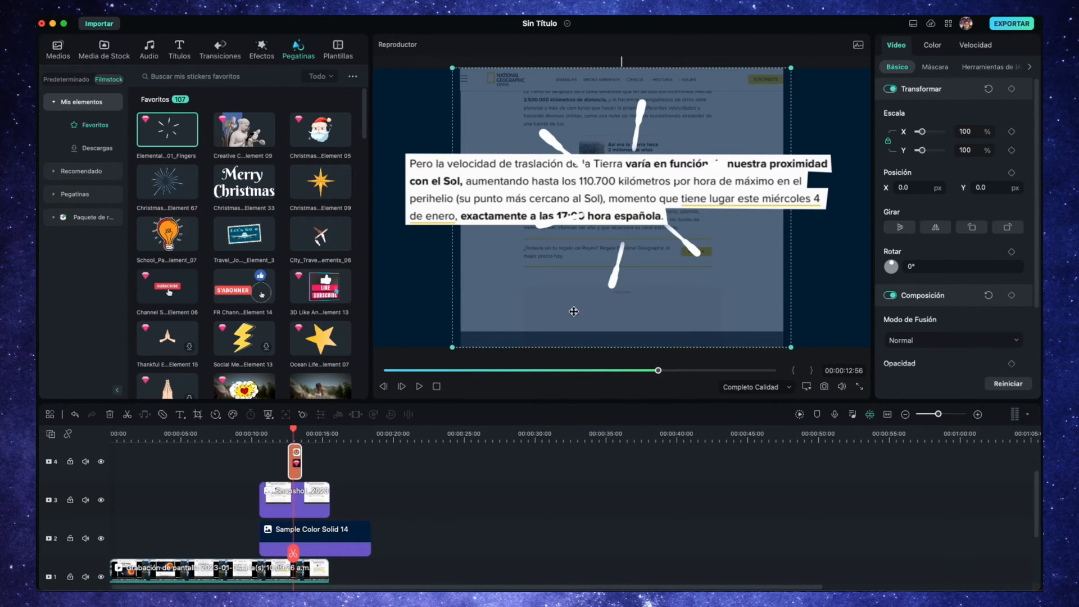
drag(452, 350, 687, 155)
drag(729, 112, 663, 220)
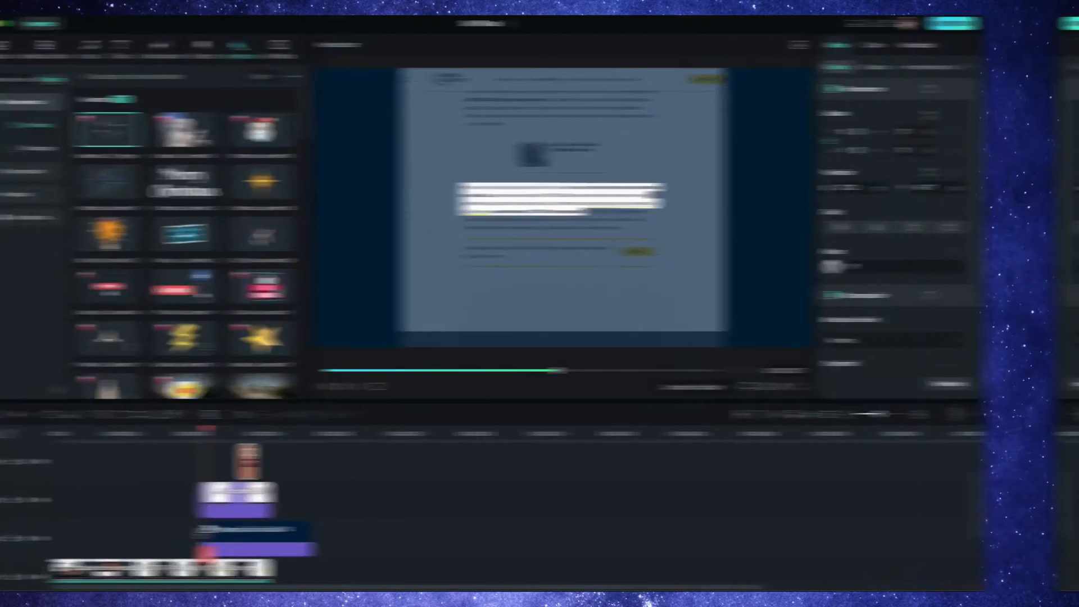
Extend the solid colour clip's start to about 00:00:08:33, keyframe its fade up to 70% opacity near the snapshot's start, and preview it
drag(264, 540, 241, 541)
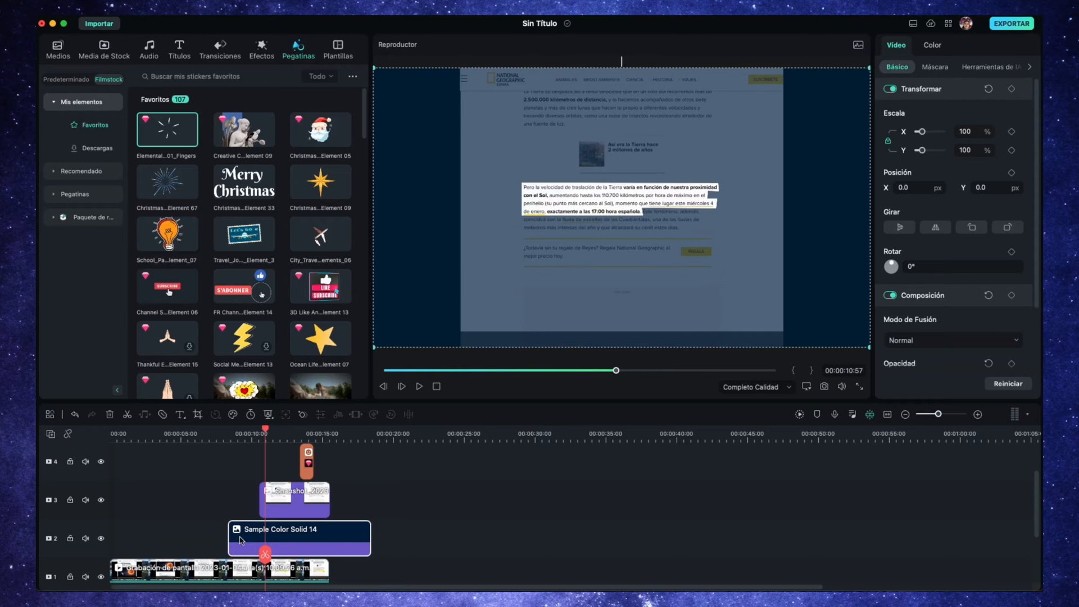
click(231, 436)
scroll(943, 333, down, 3)
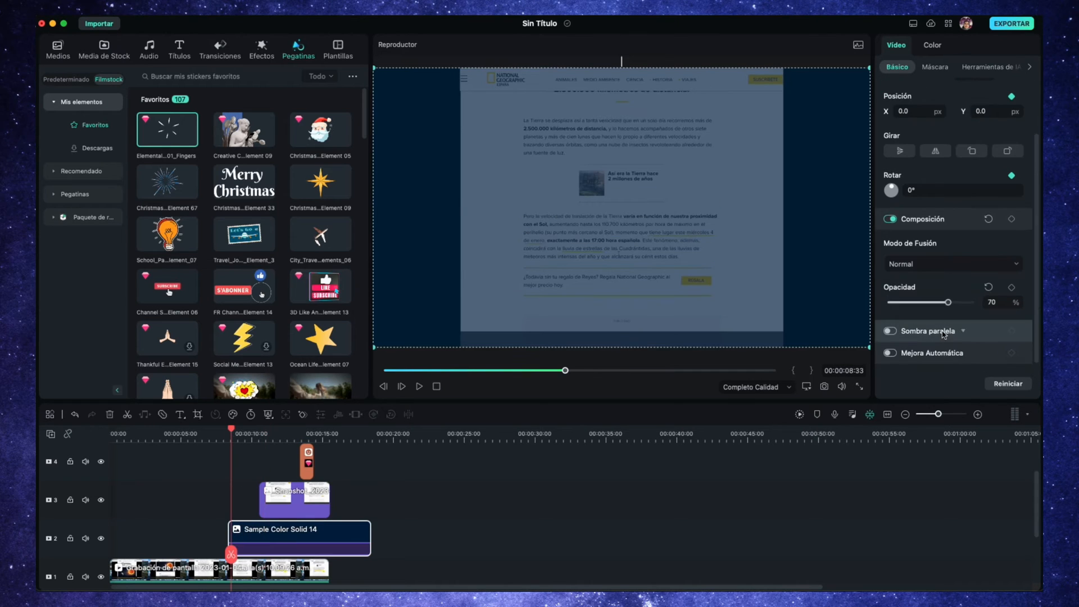
mouse_move(948, 302)
mouse_down()
mouse_move(889, 303)
mouse_move(949, 304)
mouse_up()
click(263, 434)
key(space)
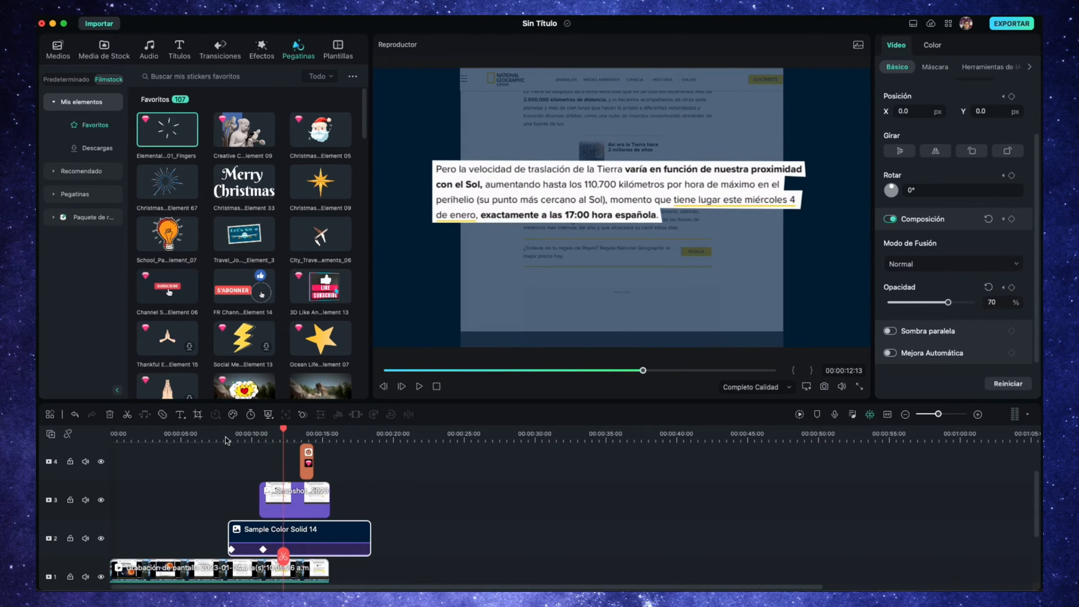
Start the solid colour clip slightly closer to the snapshot and play back the highlighted text sequence
drag(270, 540, 285, 539)
click(219, 436)
key(space)
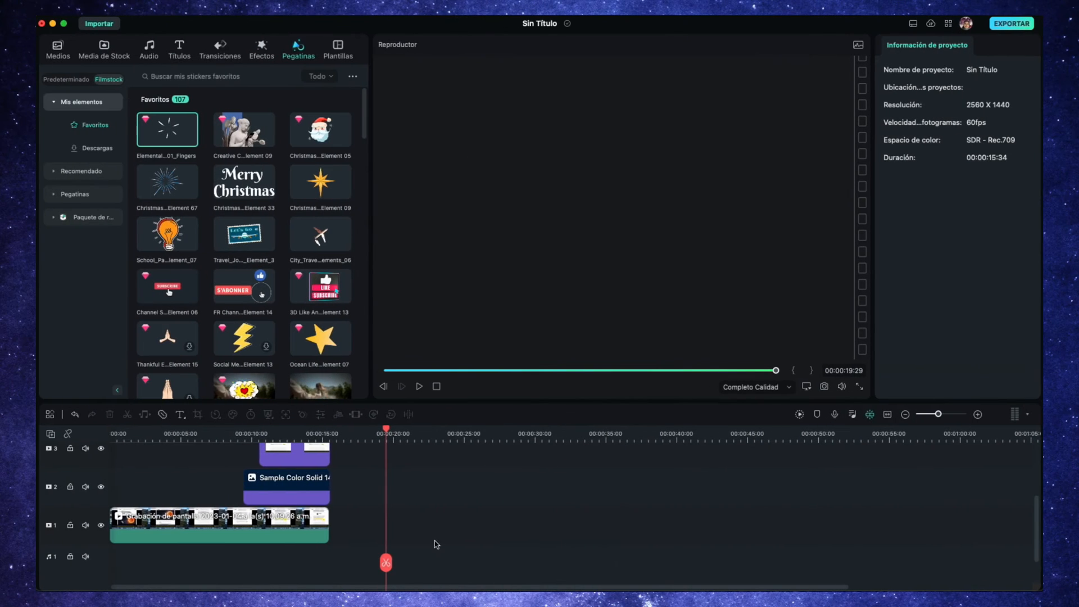
click(431, 530)
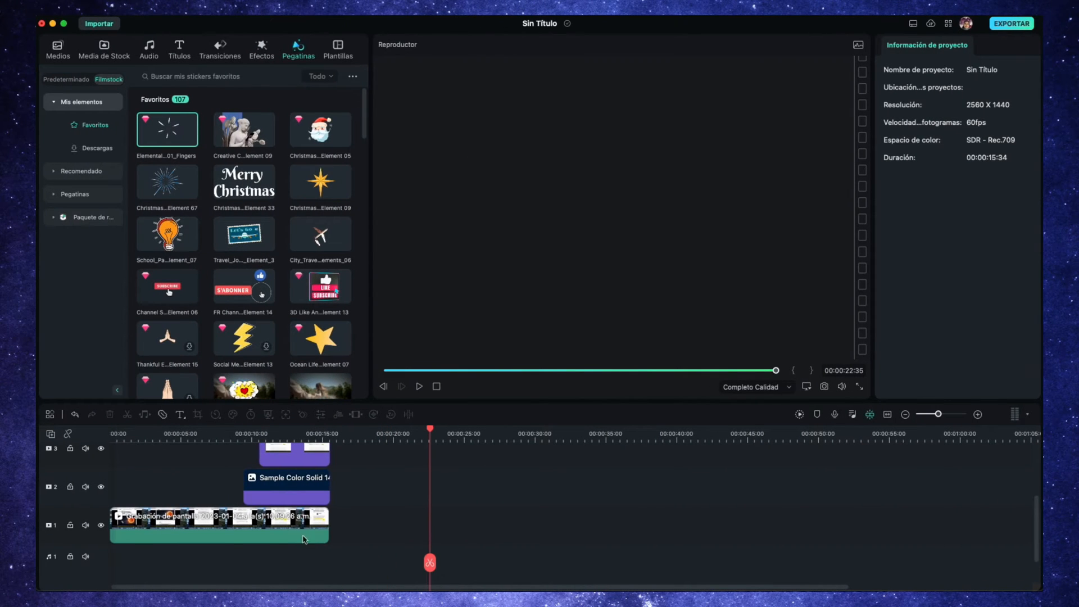
Paste a copy of the screen recording at 00:00:22:35 and place the Aumentar effect on the track above its later part
click(76, 519)
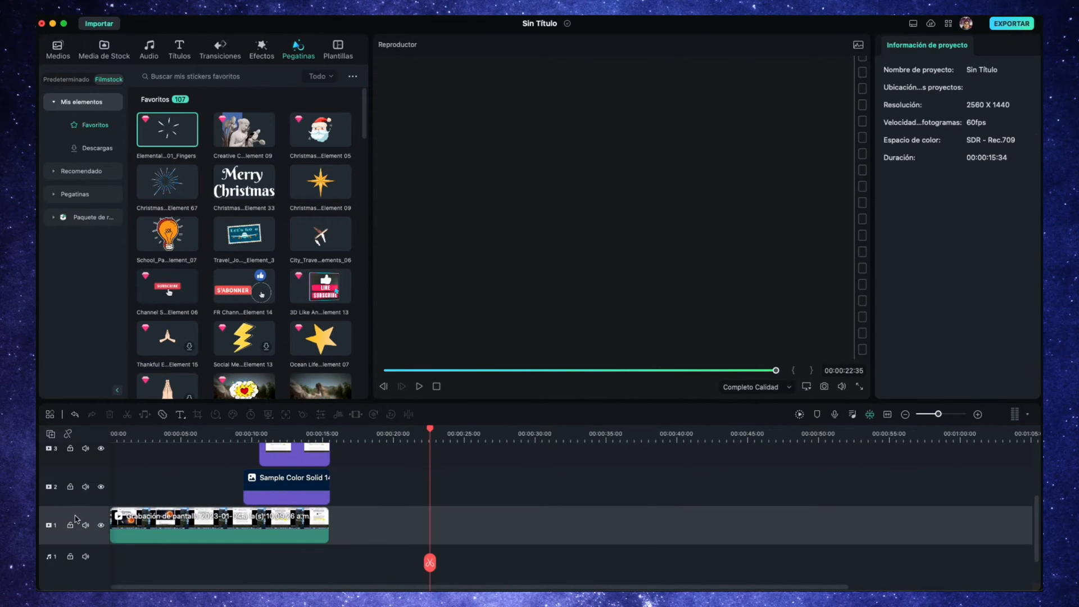
key(ctrl+v)
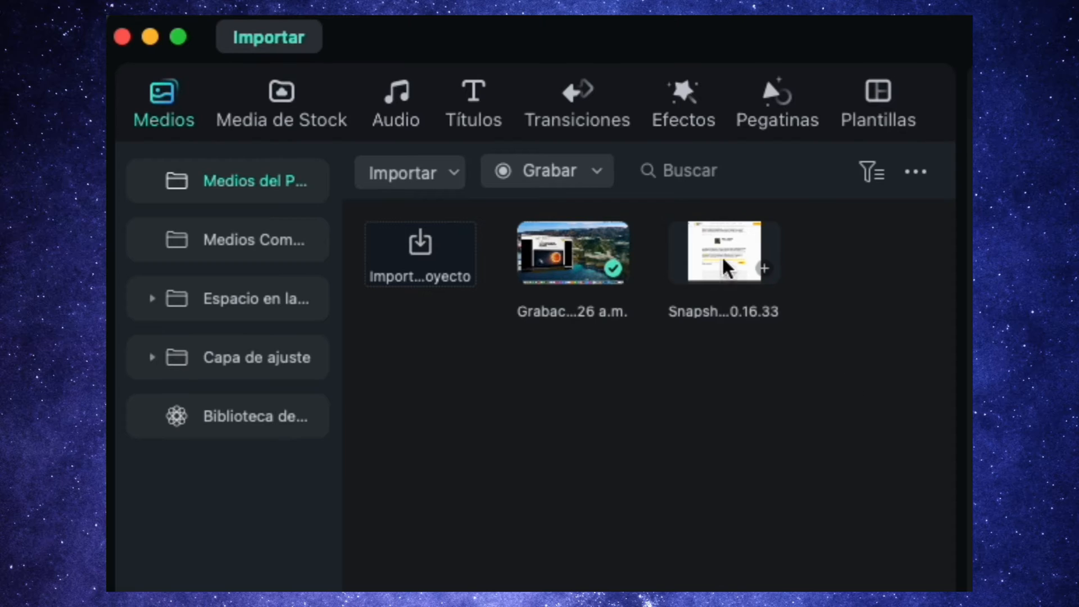
click(704, 121)
click(676, 164)
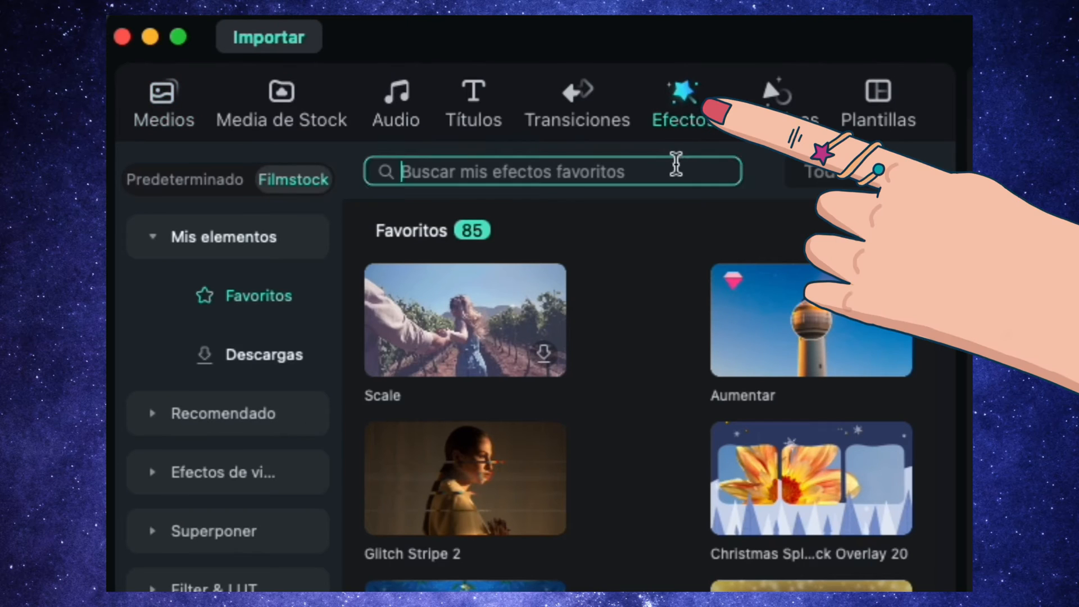
text(a)
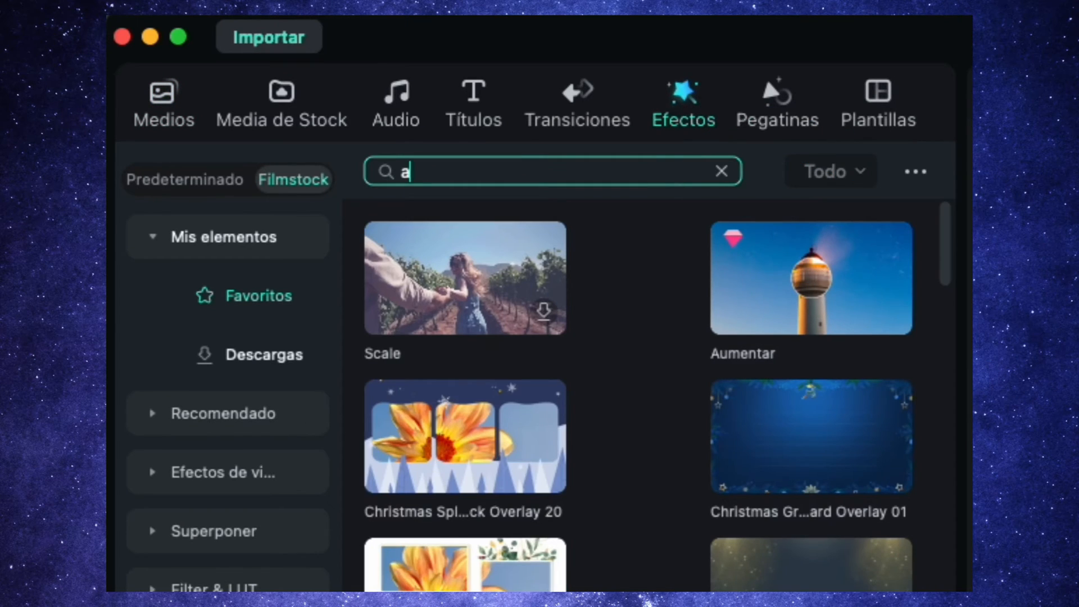
text(umentar)
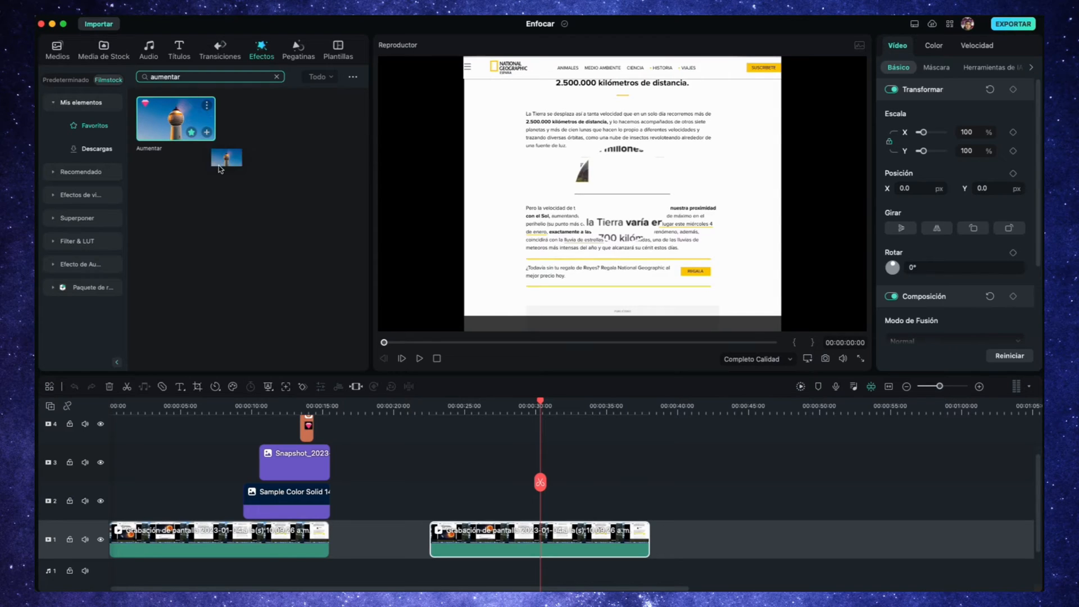
drag(219, 169, 587, 500)
Configure the Aumentar effect with radius 16.6, zoom rate 65.2, CenterX 32.1 and CenterY 51.7 over the start of the paragraph
drag(540, 416, 583, 426)
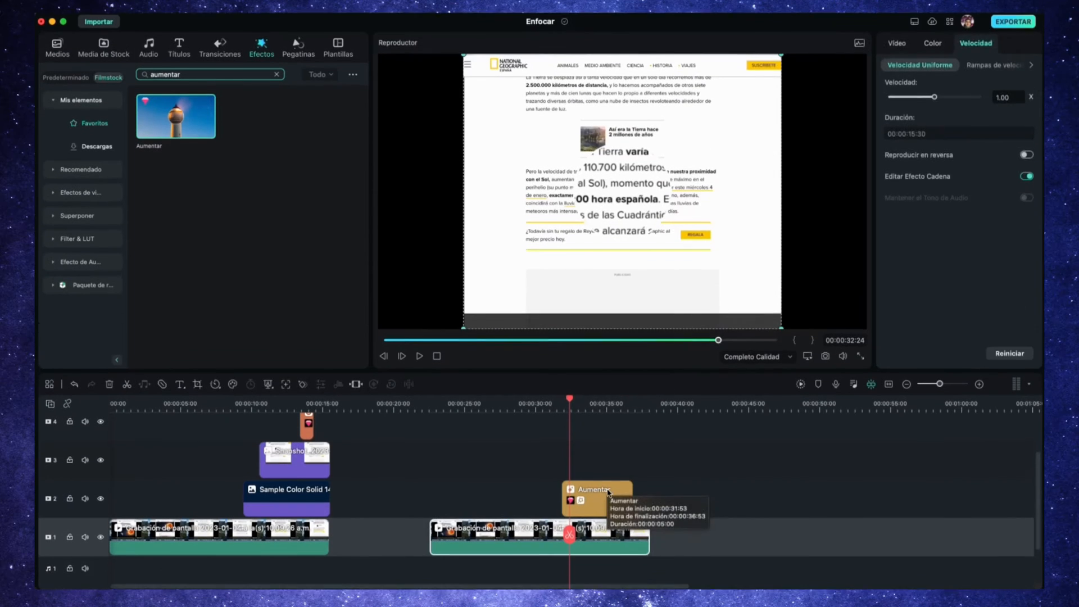
click(608, 498)
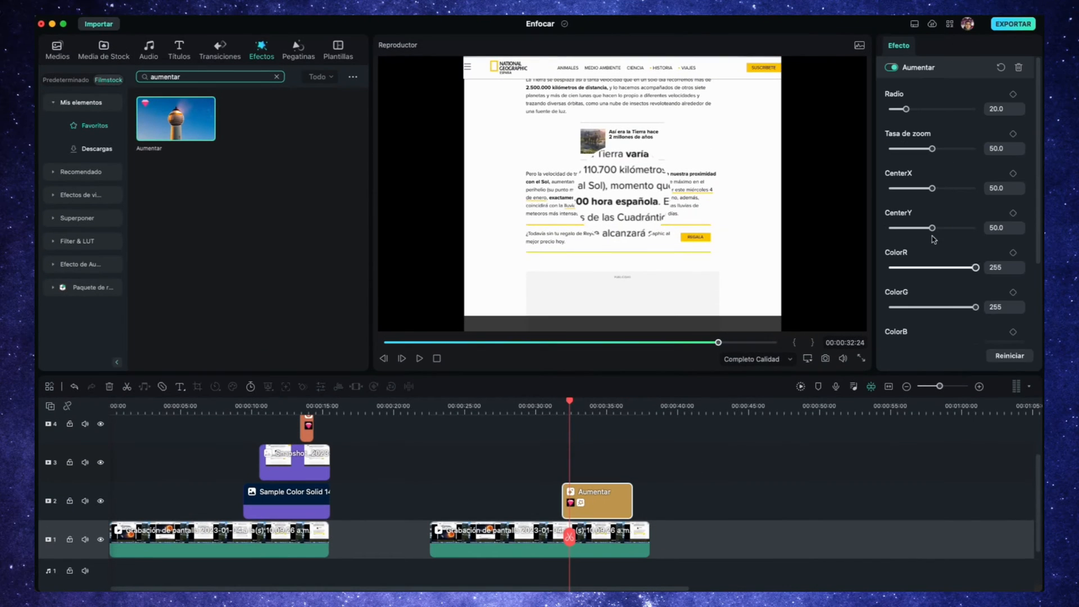
click(906, 109)
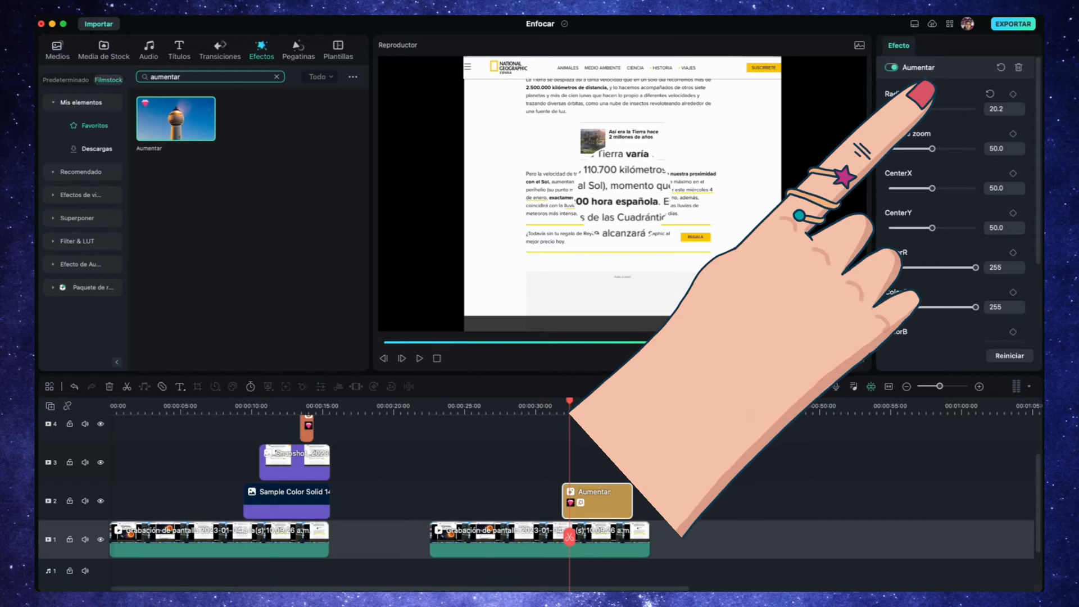
mouse_move(907, 109)
mouse_down()
mouse_move(916, 109)
mouse_move(903, 110)
mouse_up()
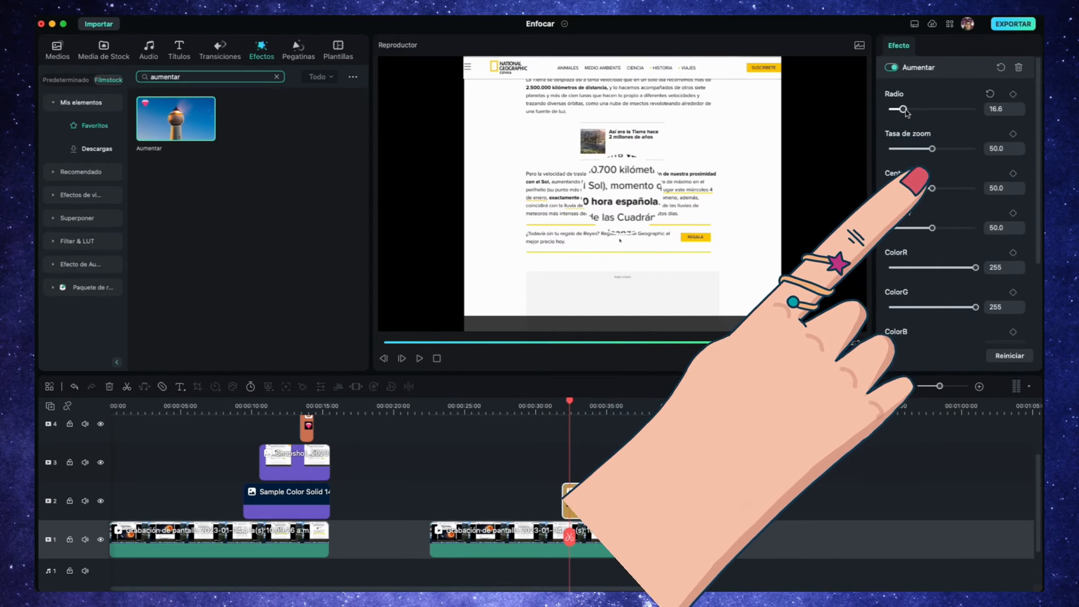
drag(932, 148, 946, 149)
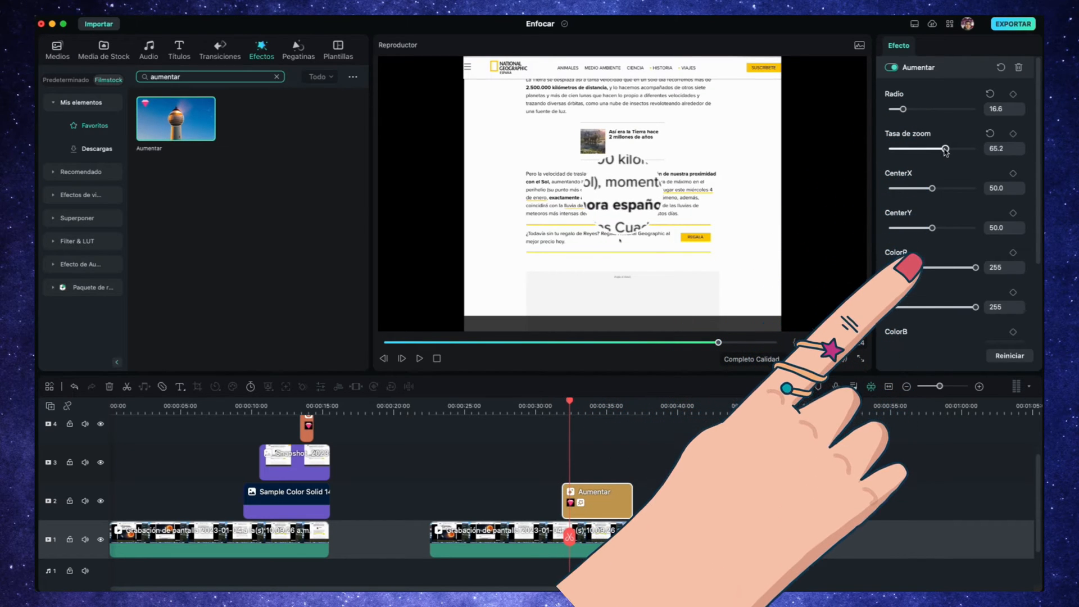
mouse_move(932, 189)
mouse_down()
mouse_move(944, 190)
mouse_move(917, 190)
mouse_up()
mouse_move(932, 228)
mouse_down()
mouse_move(922, 228)
mouse_move(947, 227)
mouse_move(934, 228)
mouse_up()
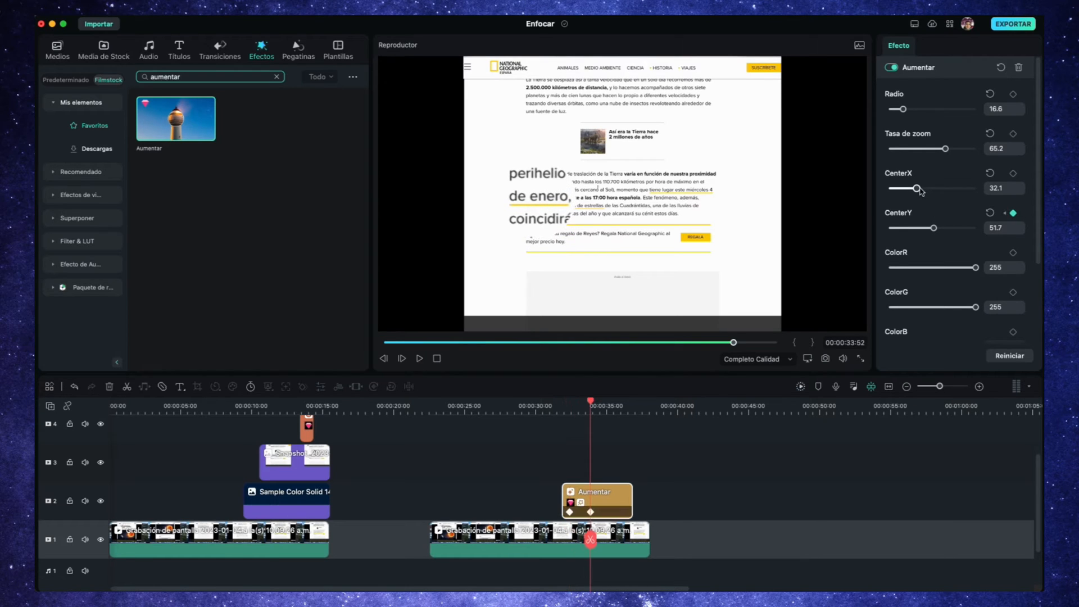
Keyframe the magnifier's CenterX to 45.7 at 00:00:33:52 and its radius to 48.8 near the end of the effect clip
drag(920, 190, 931, 192)
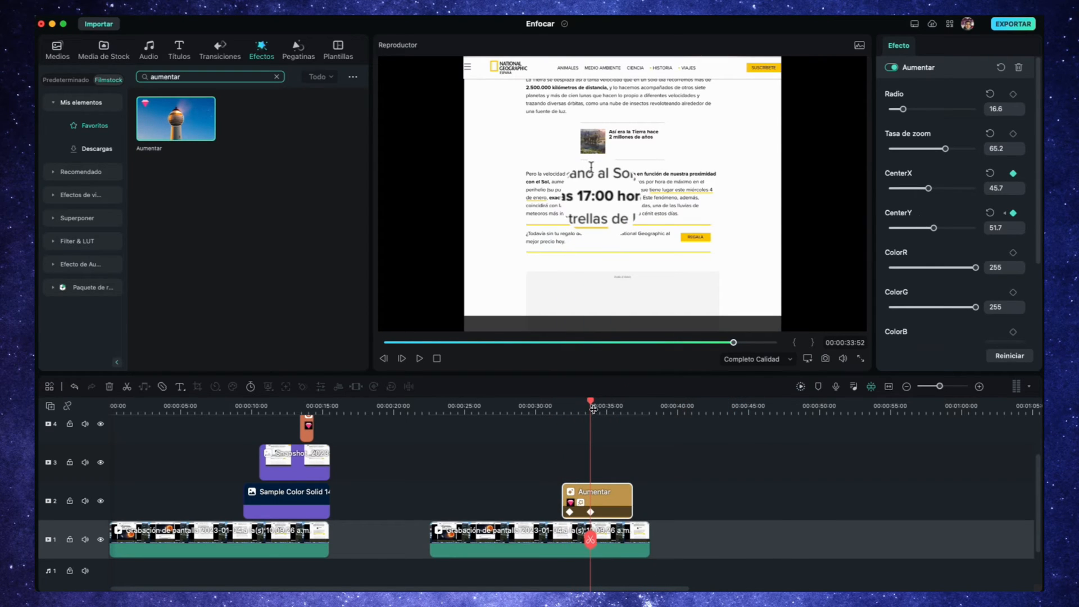
drag(902, 109, 920, 110)
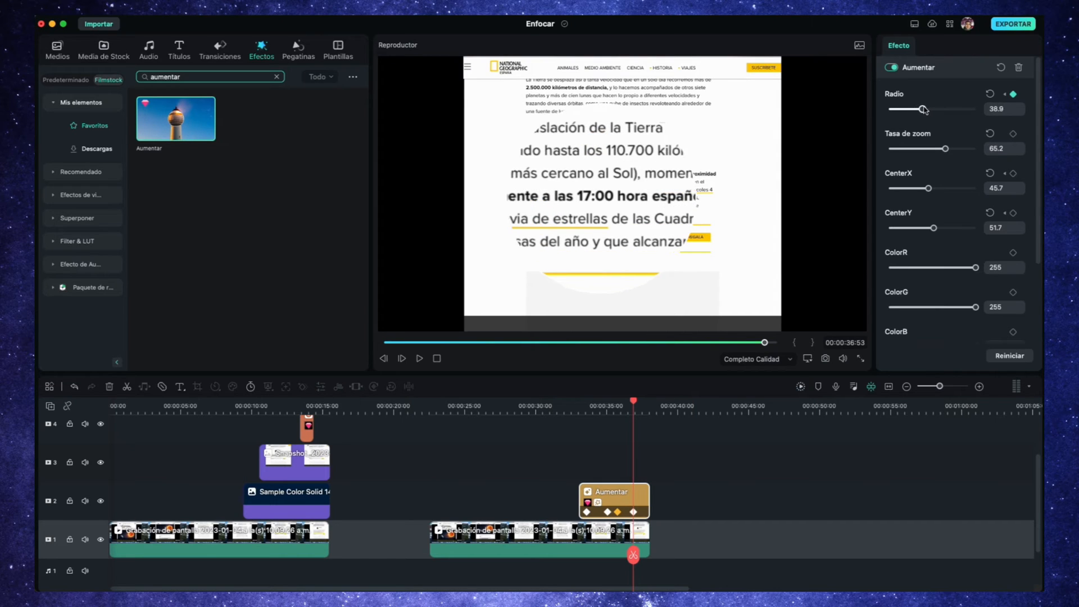
drag(924, 109, 932, 109)
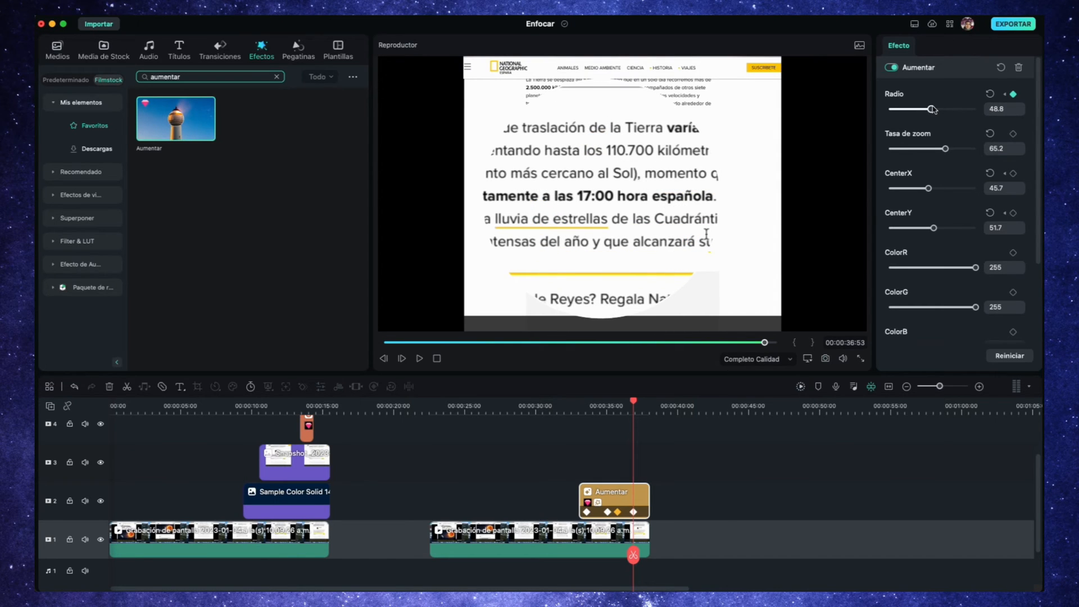
Recolour the magnifier's border by lowering its red and green values, set the thickness to 9.7, and play back the effect
scroll(932, 110, down, 3)
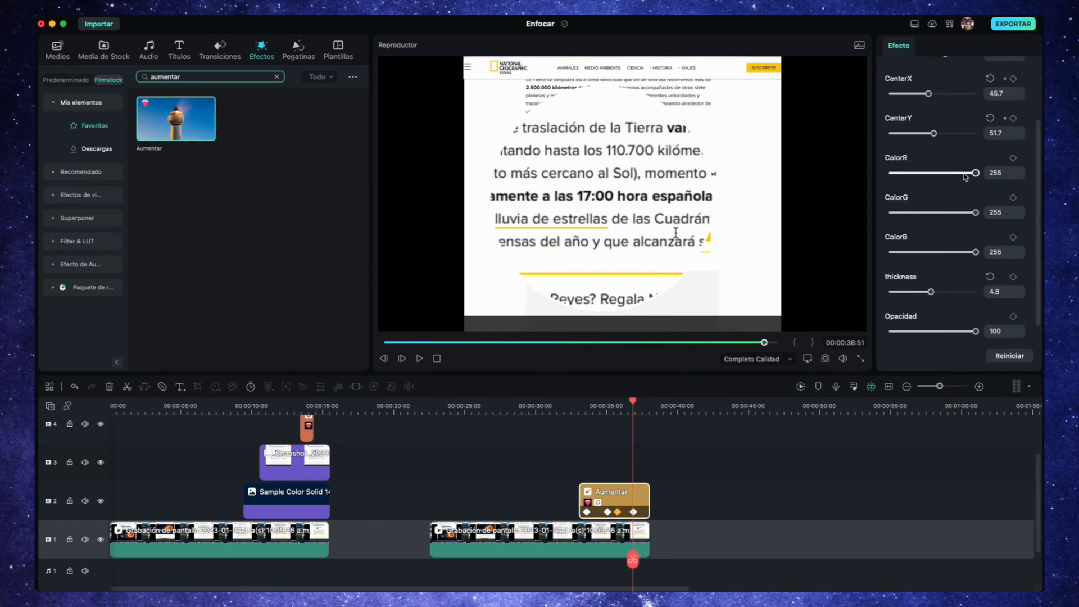
drag(975, 174, 950, 174)
drag(972, 212, 914, 212)
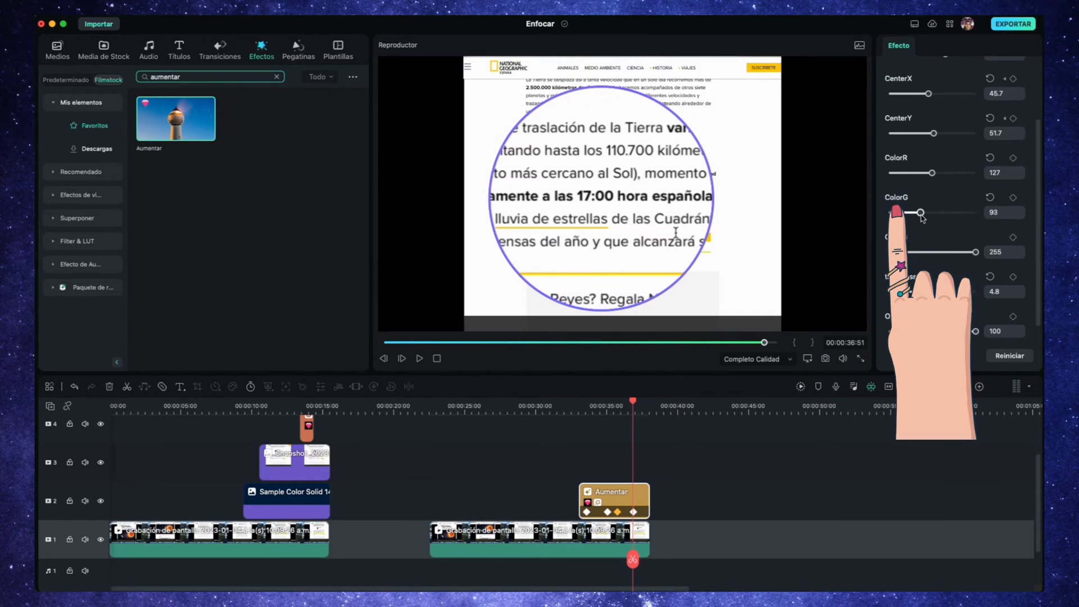
drag(931, 292, 971, 292)
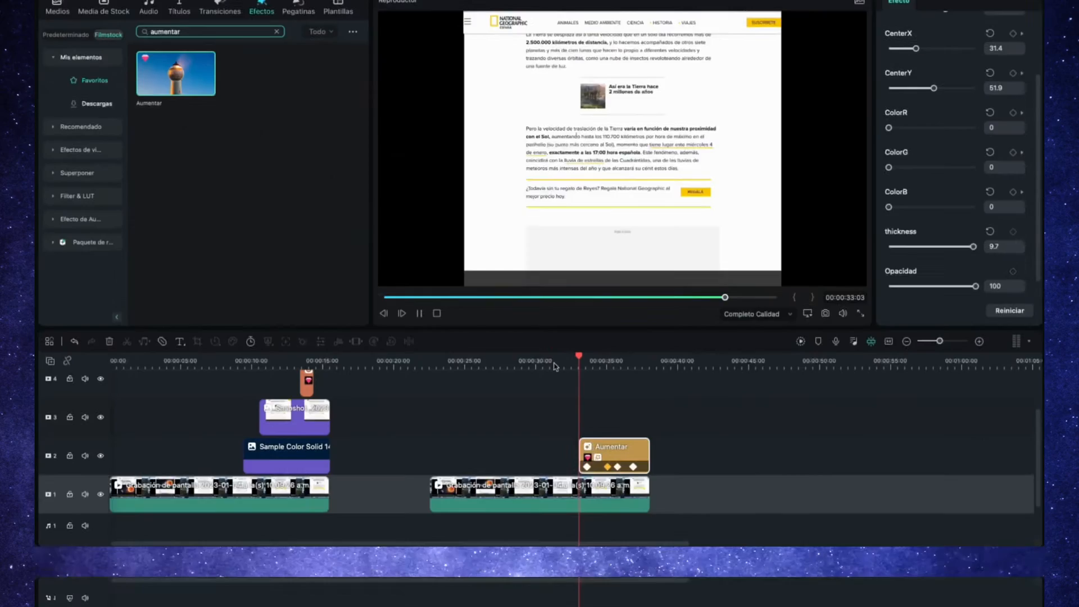
key(space)
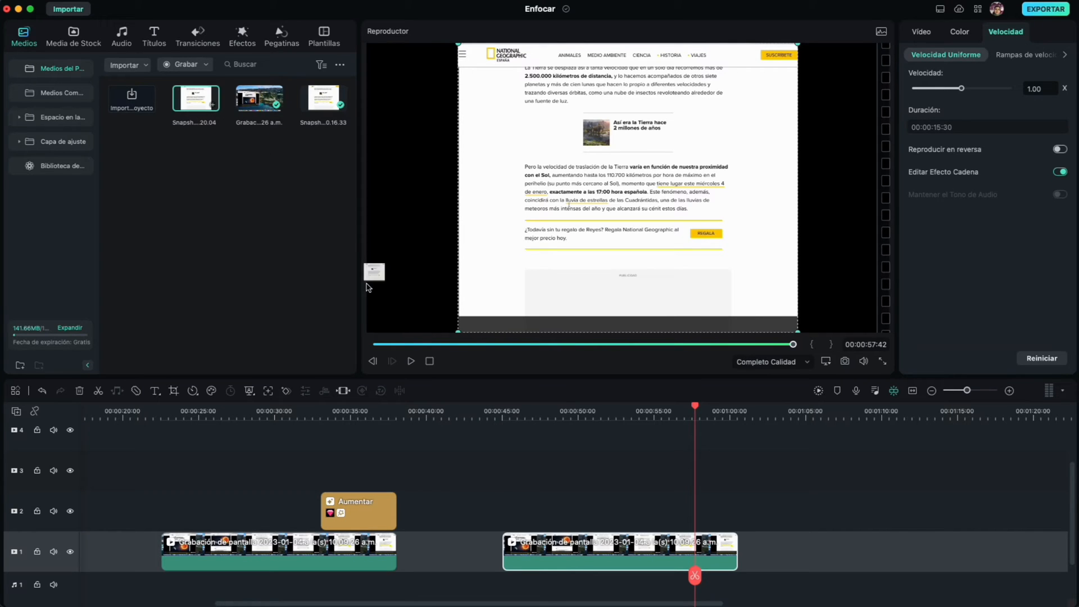
Place the newer article snapshot above the end of the third recording copy and apply a rectangle mask to it
drag(366, 287, 666, 513)
click(962, 55)
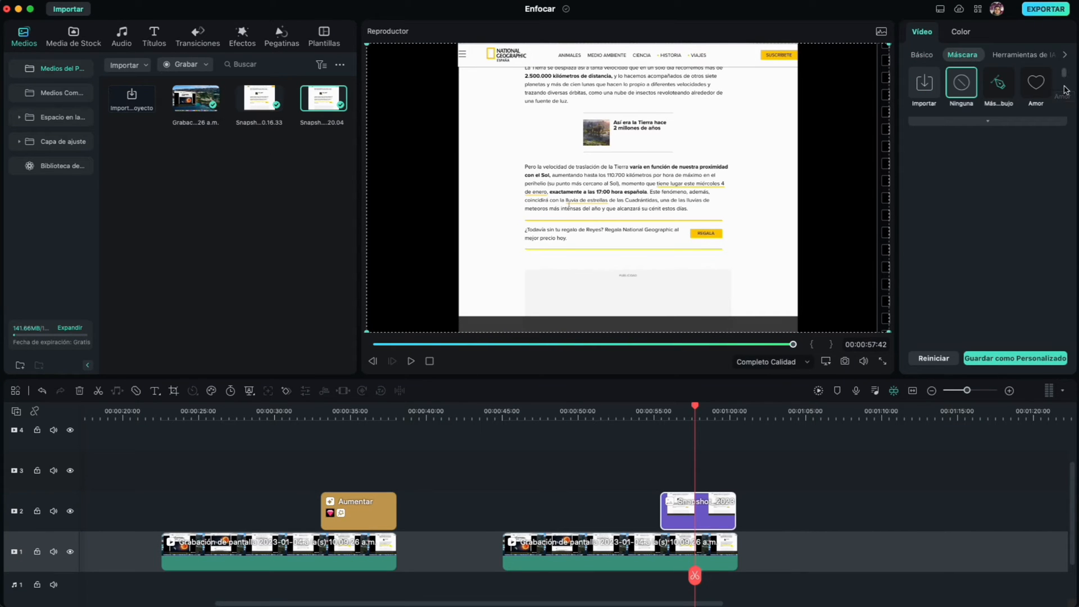
scroll(1066, 90, down, 2)
click(970, 91)
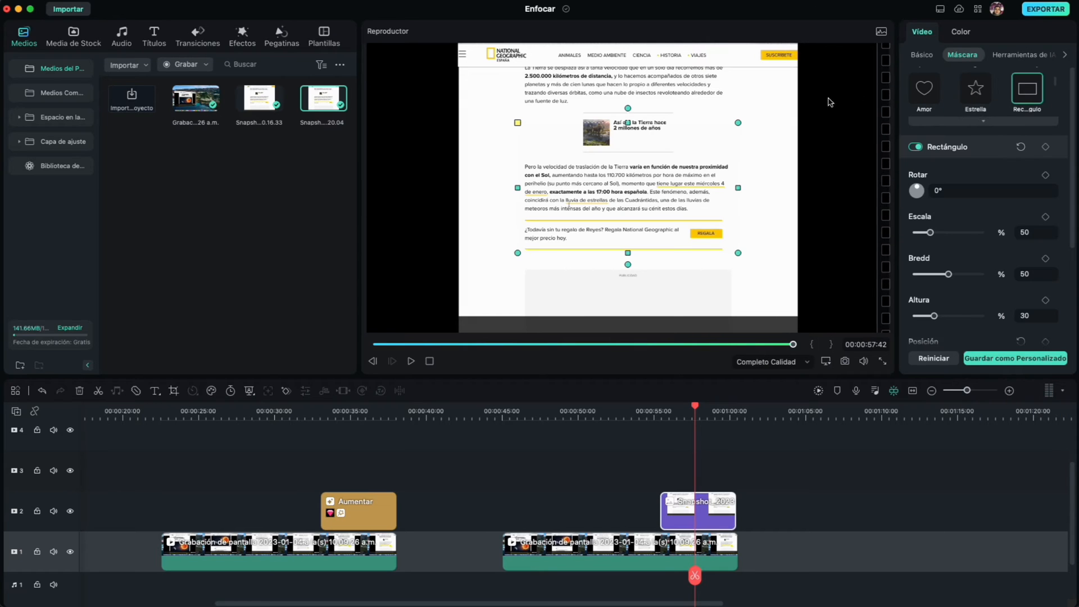
Add the teal solid colour on the track between the masked snapshot and the screen recording
click(73, 37)
drag(141, 120, 633, 516)
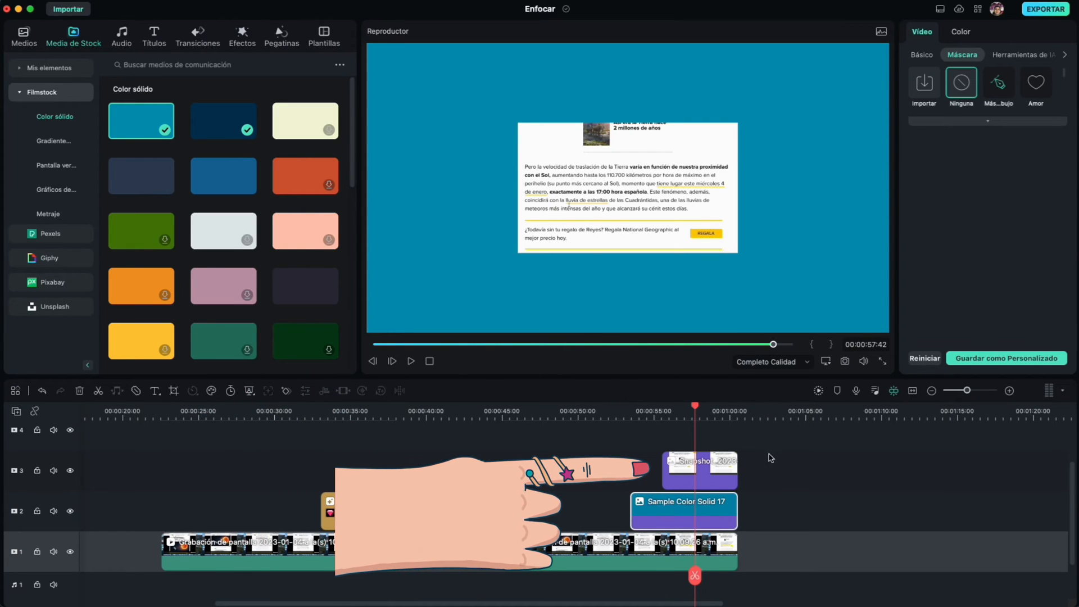
Resize the snapshot's rectangle mask to 52% width, reduce its height and adjust its position around the article paragraph
click(627, 169)
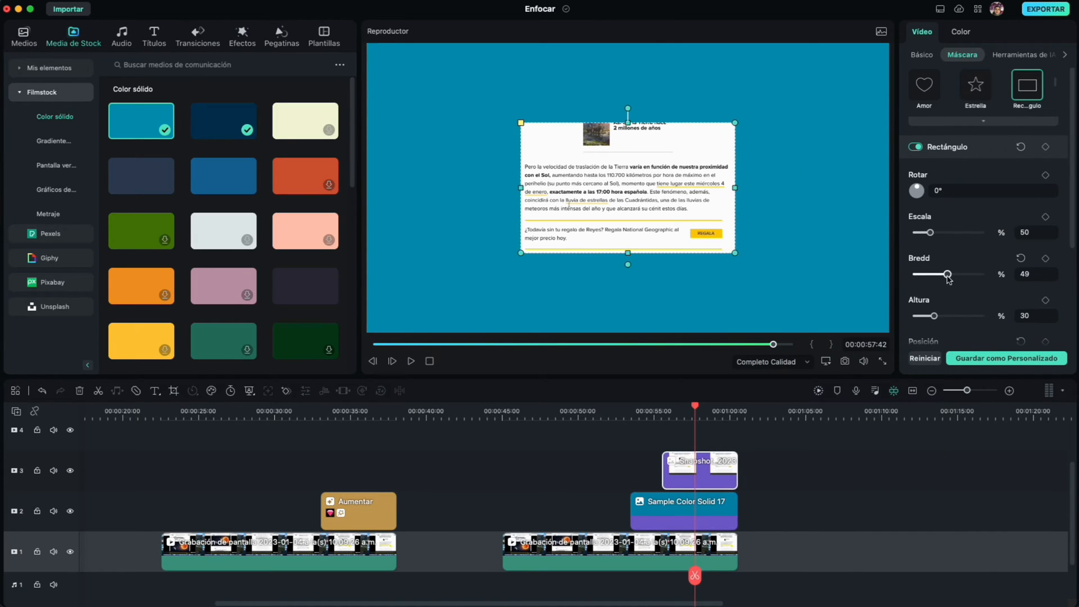
scroll(942, 276, down, 2)
drag(934, 277, 930, 277)
scroll(934, 255, down, 4)
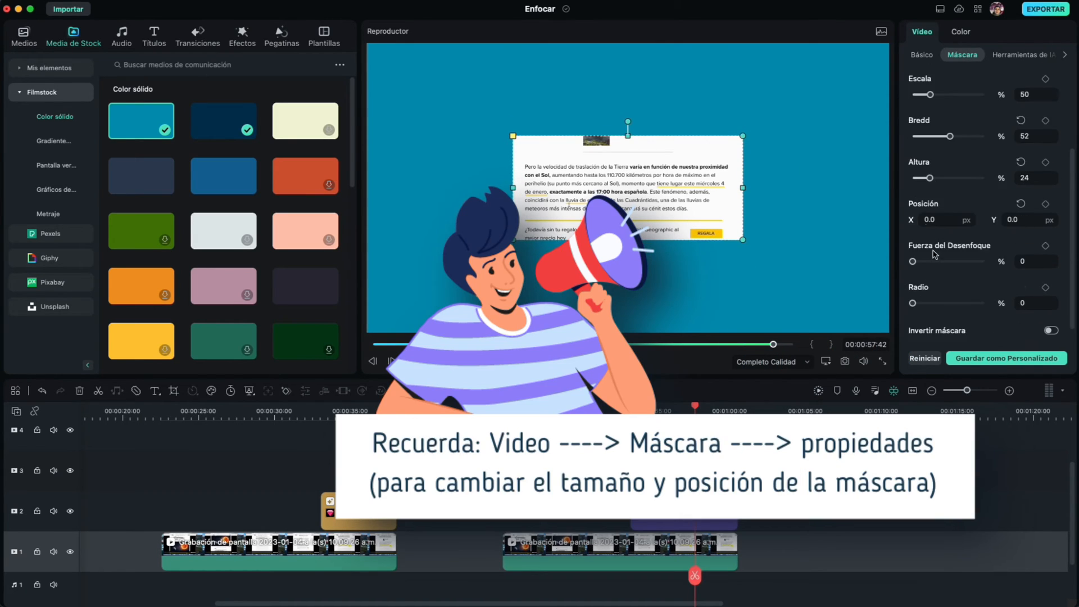
drag(921, 220, 923, 220)
drag(1014, 219, 972, 226)
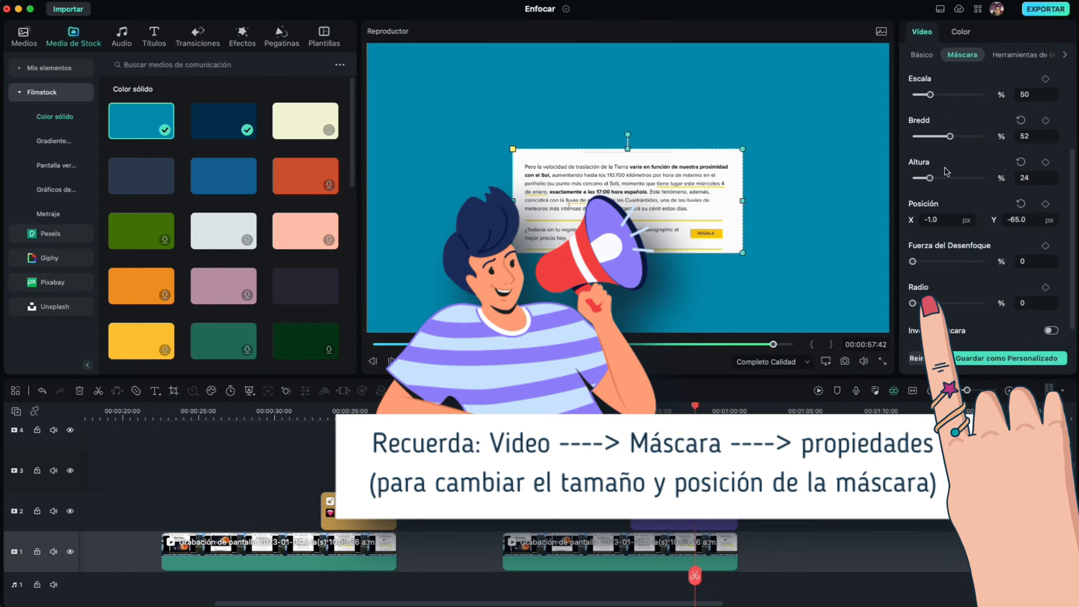
drag(929, 177, 924, 179)
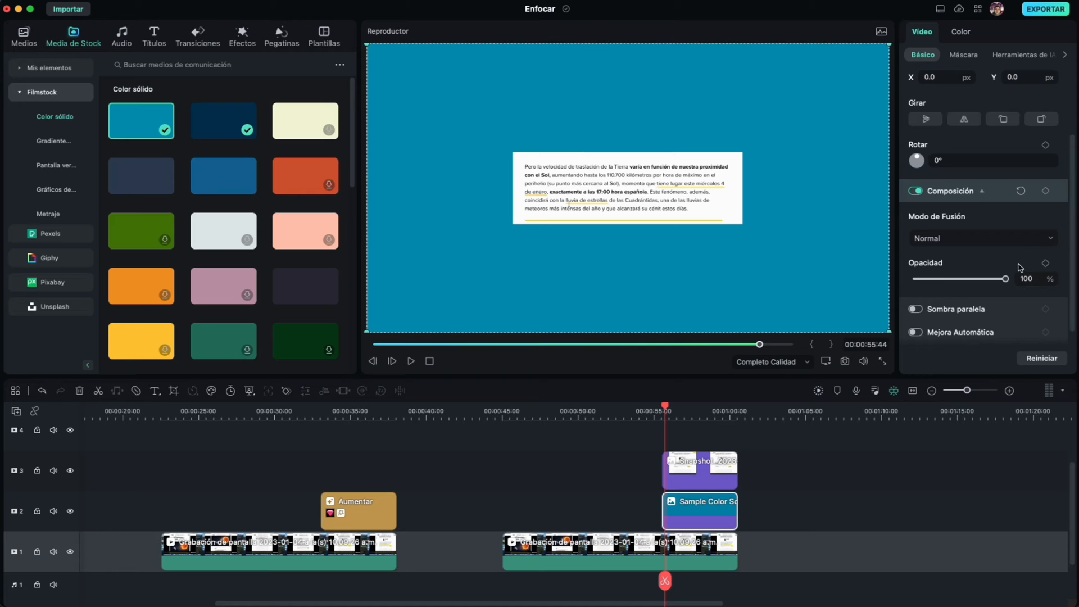
Add an opacity keyframe to the teal solid colour clip at 00:00:55:44 and lower its opacity
click(1046, 263)
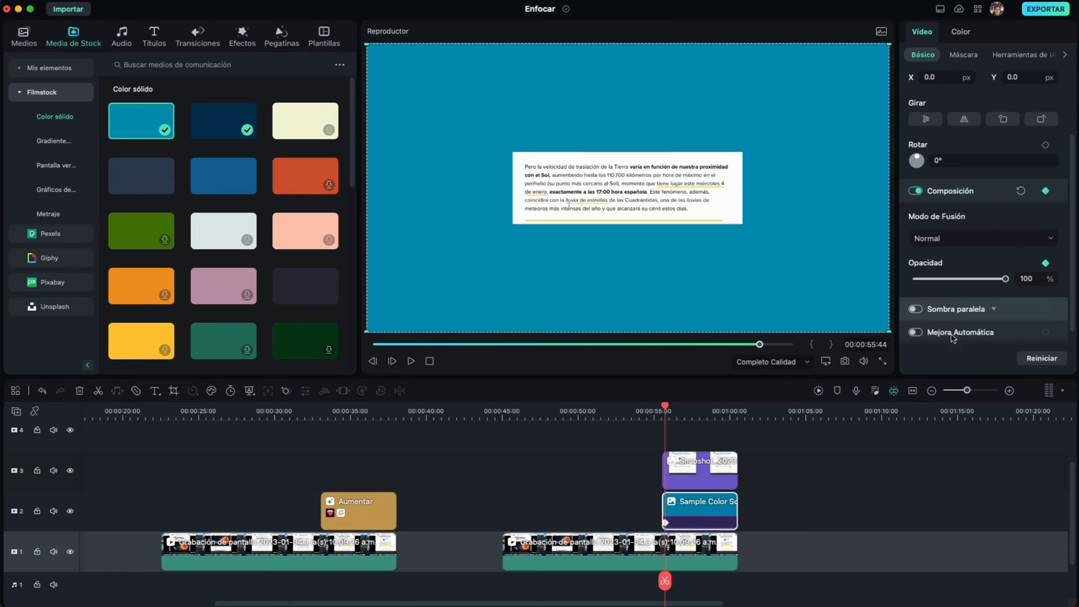
drag(1005, 278, 973, 285)
Add a transform keyframe to the masked snapshot and enlarge its scale at about 00:00:58:26
click(700, 472)
click(1045, 77)
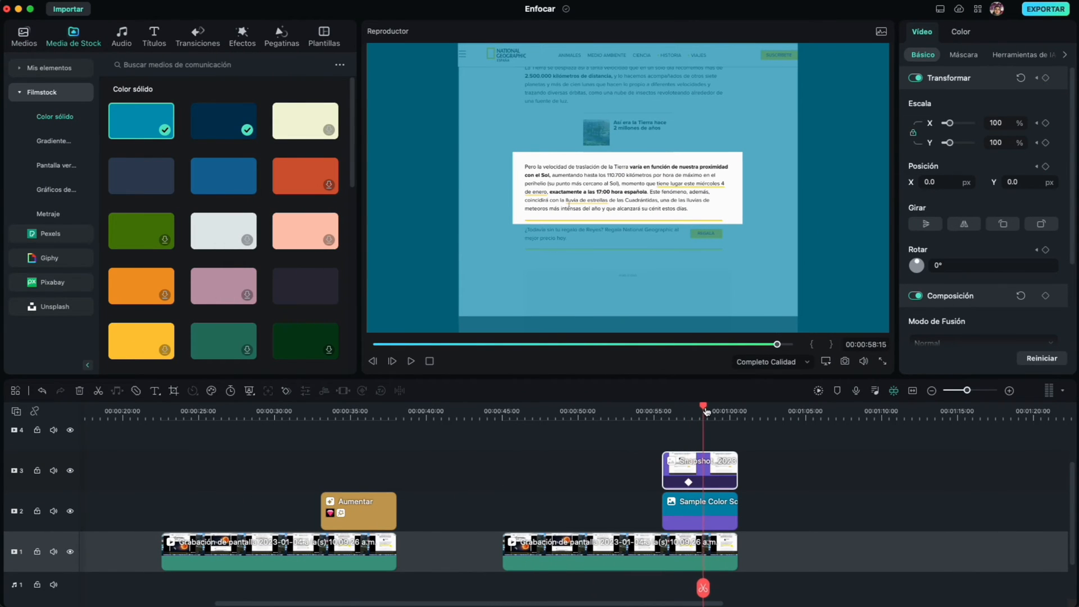
drag(707, 411, 709, 411)
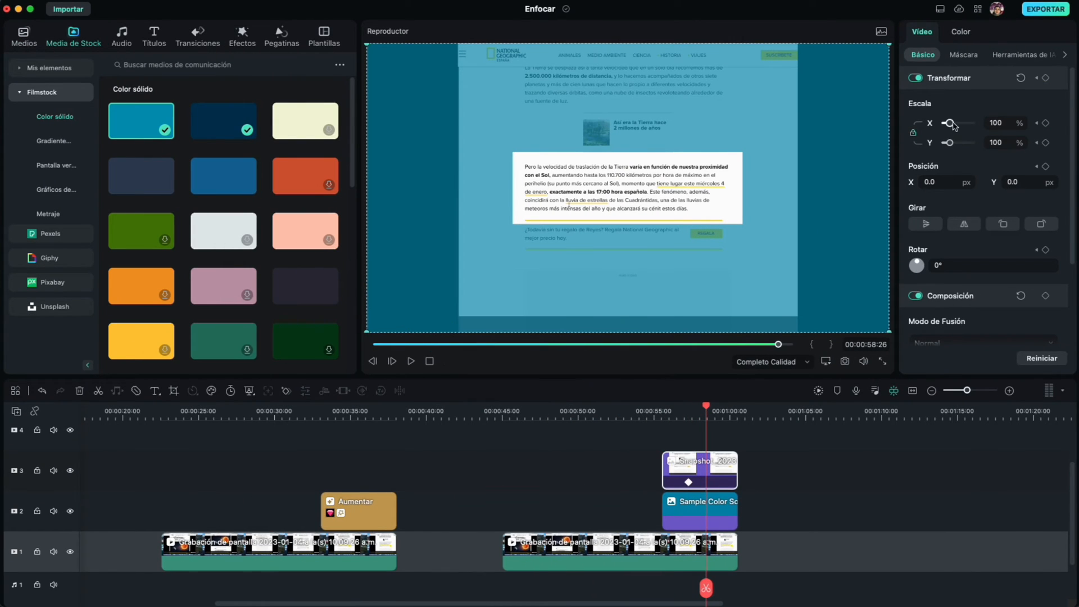
drag(950, 123, 959, 125)
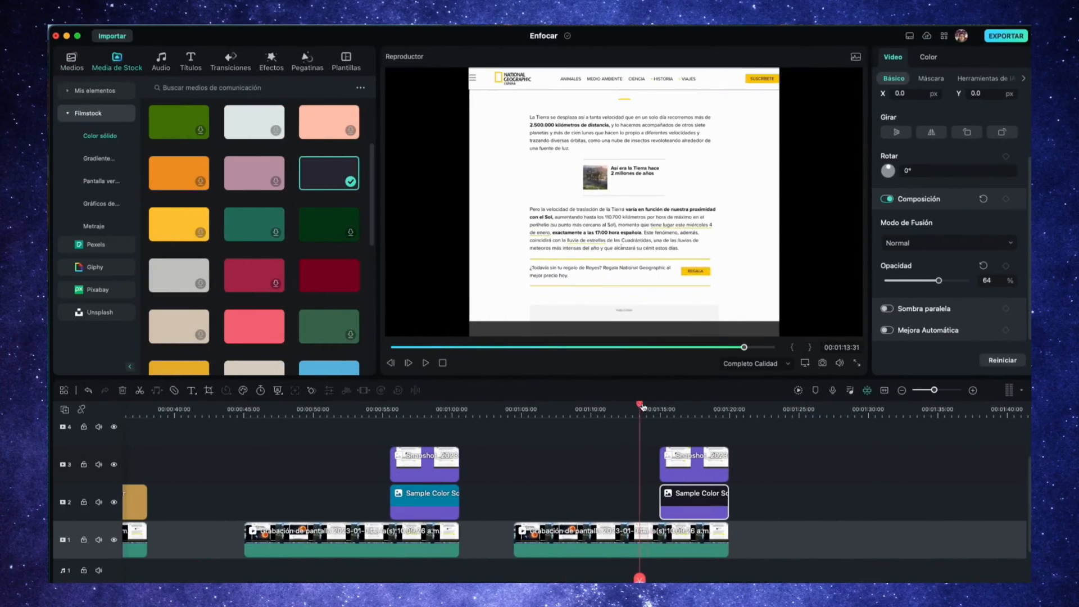
Set the height of the snapshot's rectangle mask to 17% and its vertical position to -1.0
drag(652, 411, 707, 416)
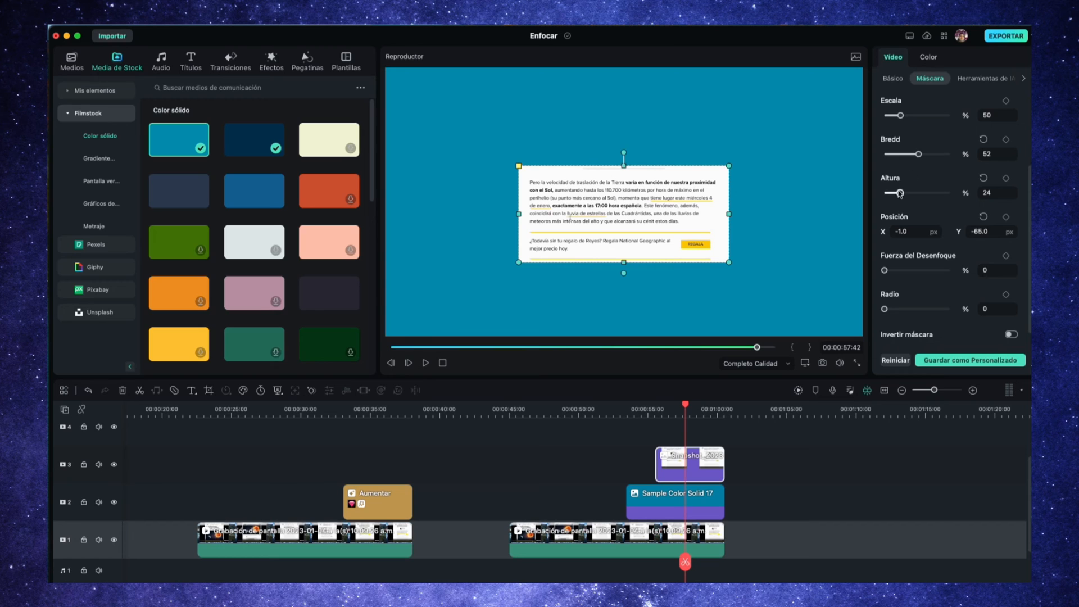
drag(900, 194, 895, 194)
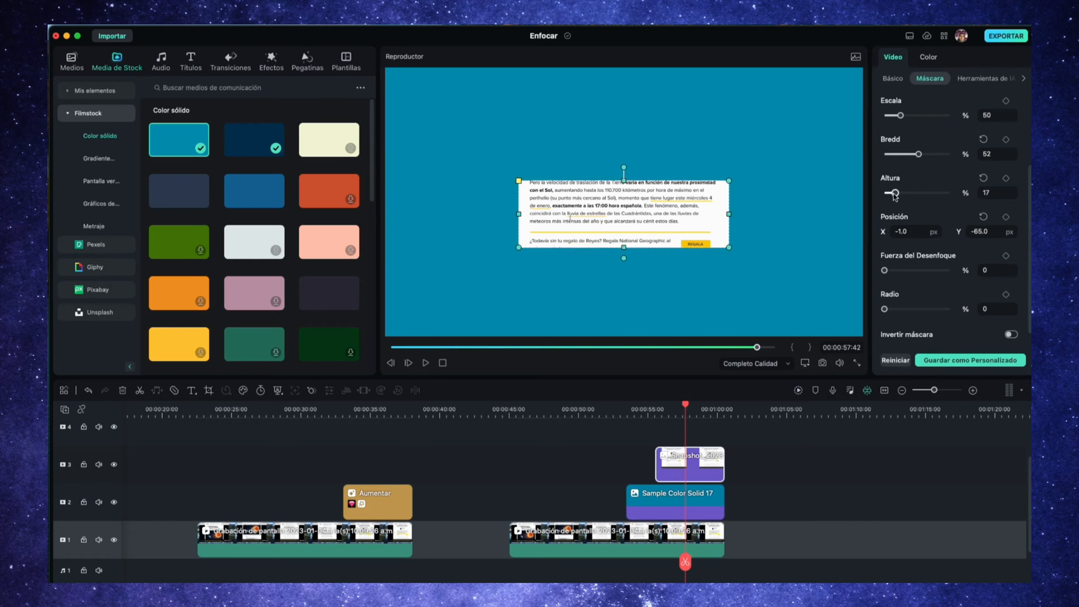
drag(971, 231, 1021, 221)
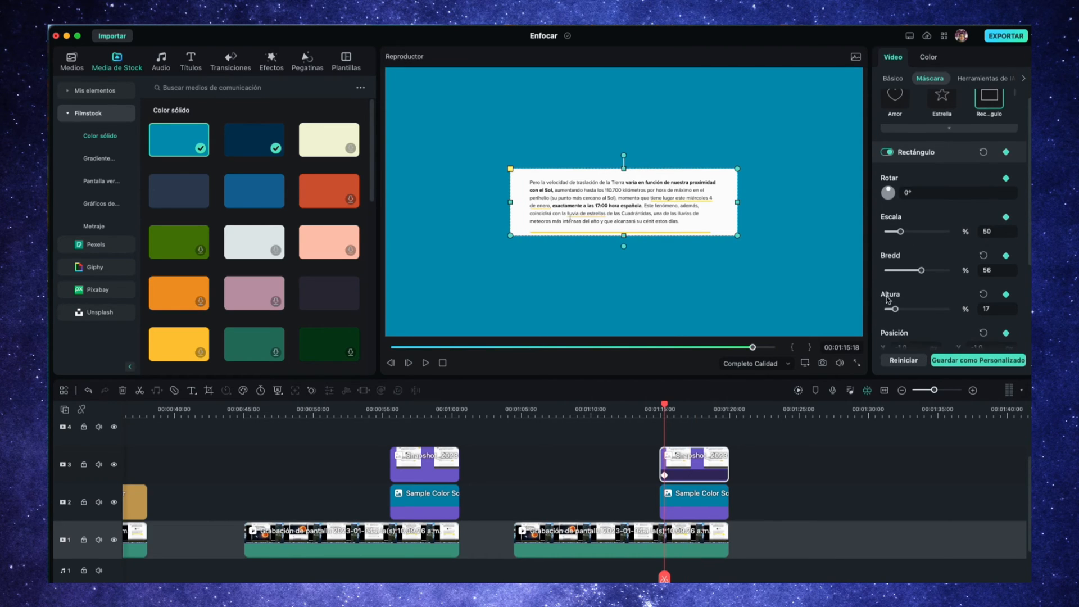
Set the rectangle mask's scale to 200% at the keyframe at 00:01:15:18 on the last snapshot clip
scroll(888, 300, down, 1)
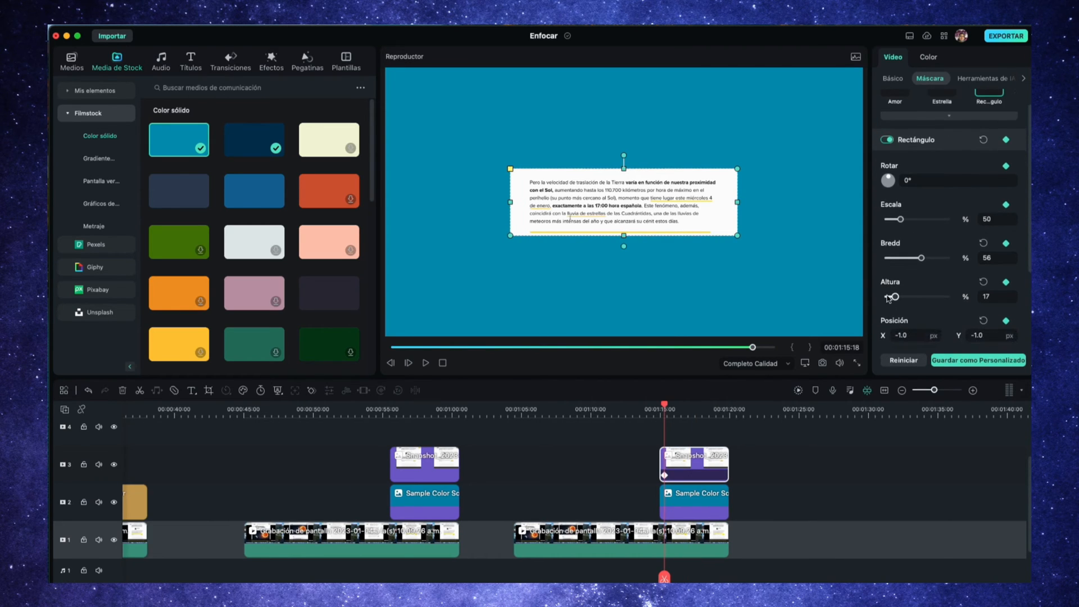
scroll(888, 298, down, 1)
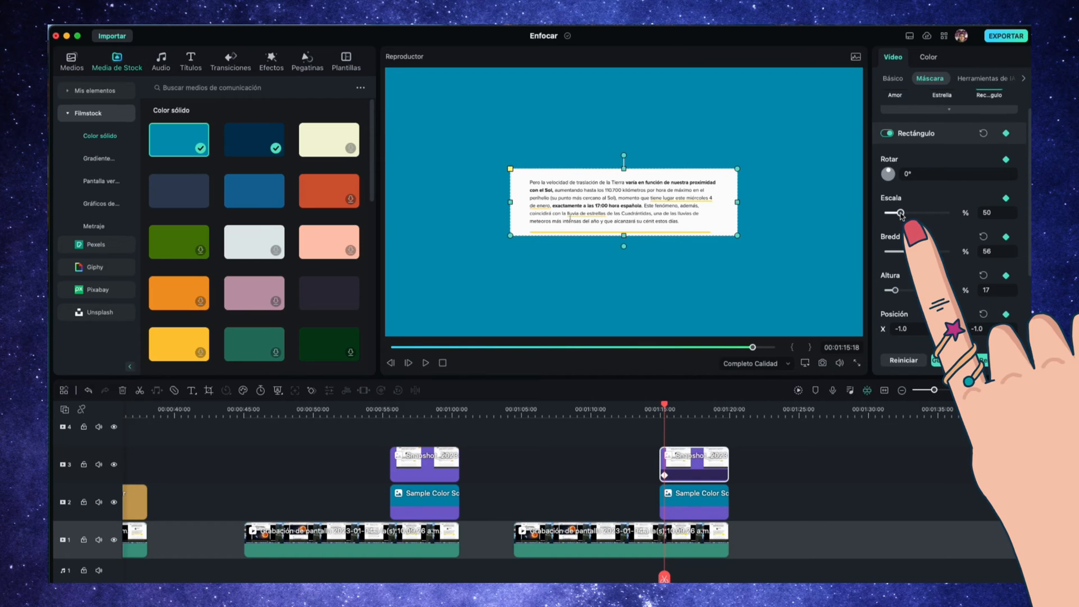
drag(901, 213, 957, 221)
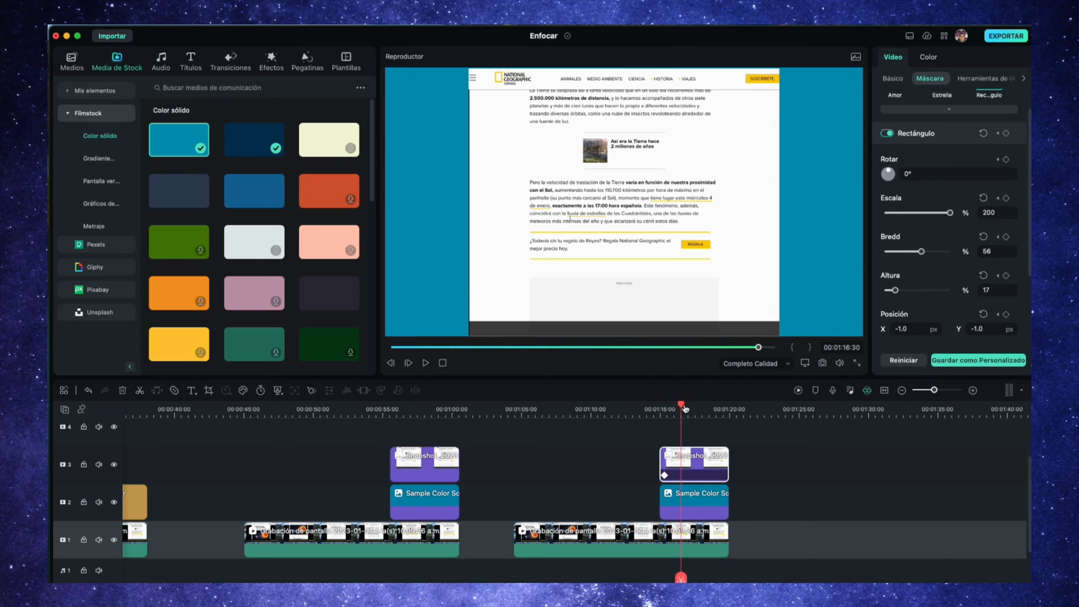
Set the rectangle mask's scale to 46% at the second keyframe near 00:01:16:30 and play back the animation
drag(952, 214, 900, 218)
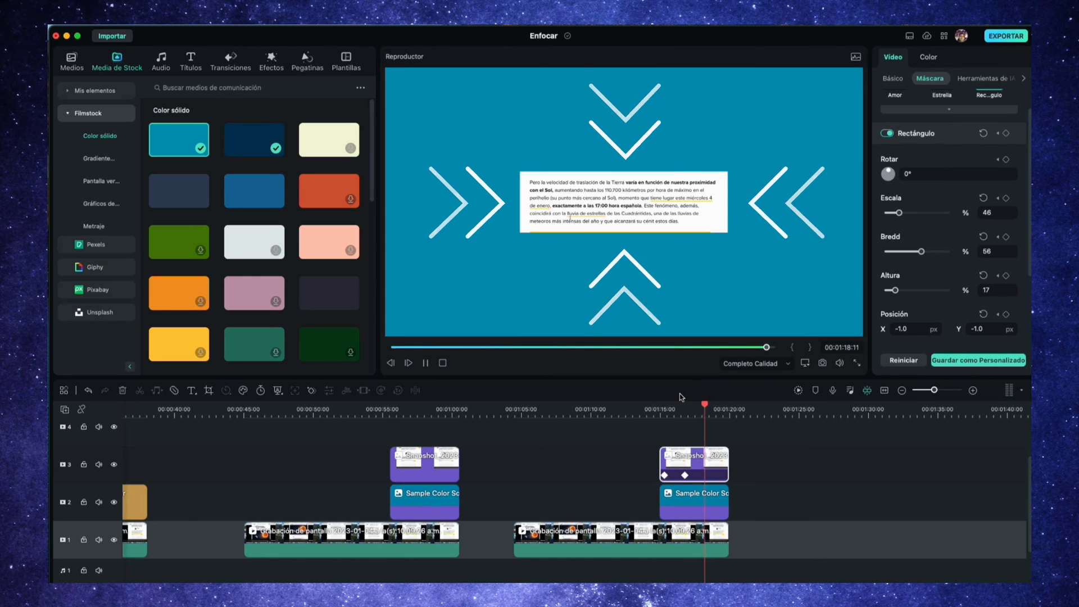
key(space)
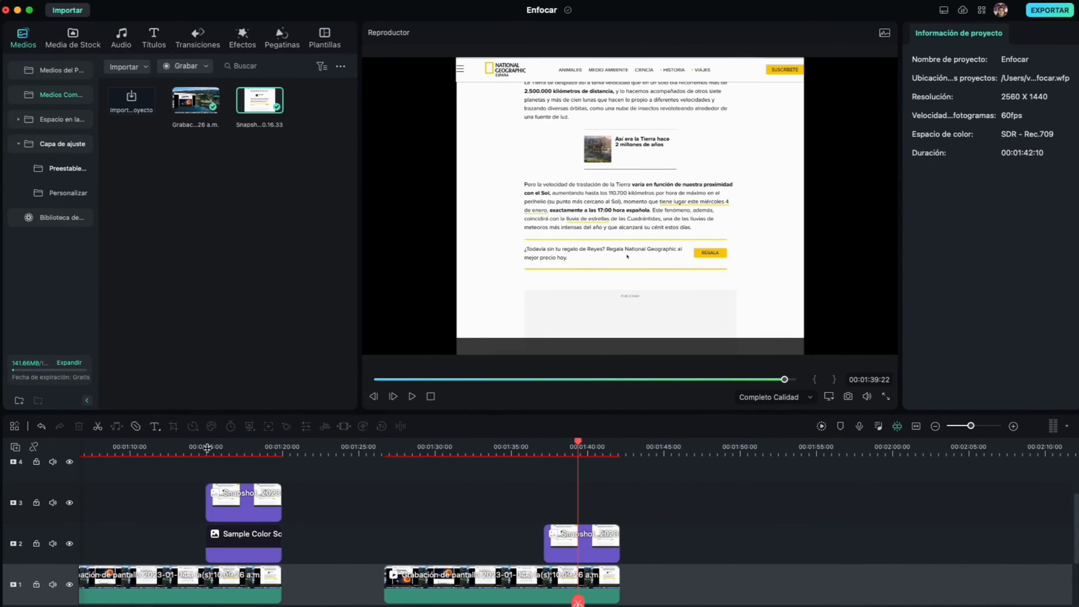
Crop the snapshot clip at 00:01:39:22 to the 'velocidad de traslación' paragraph, 1095 x 280, and set its scale to 45%
click(602, 547)
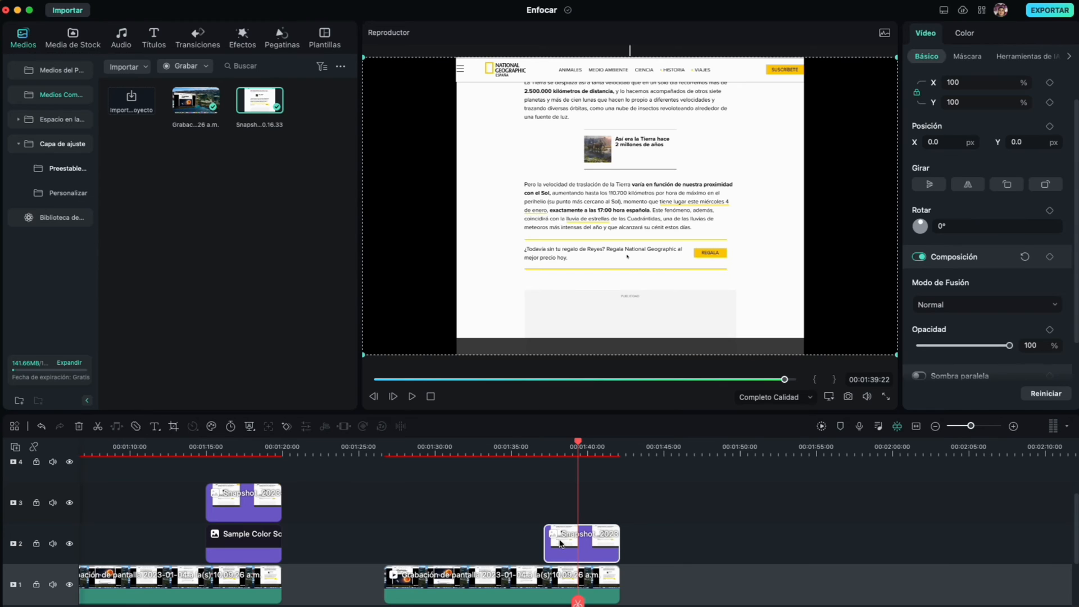
click(173, 426)
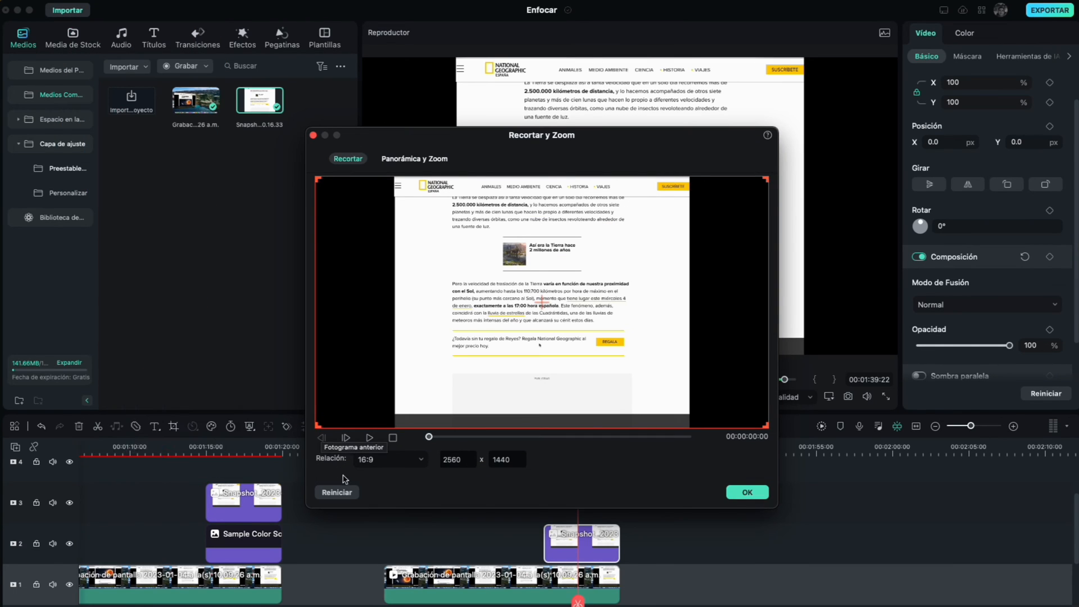
click(358, 463)
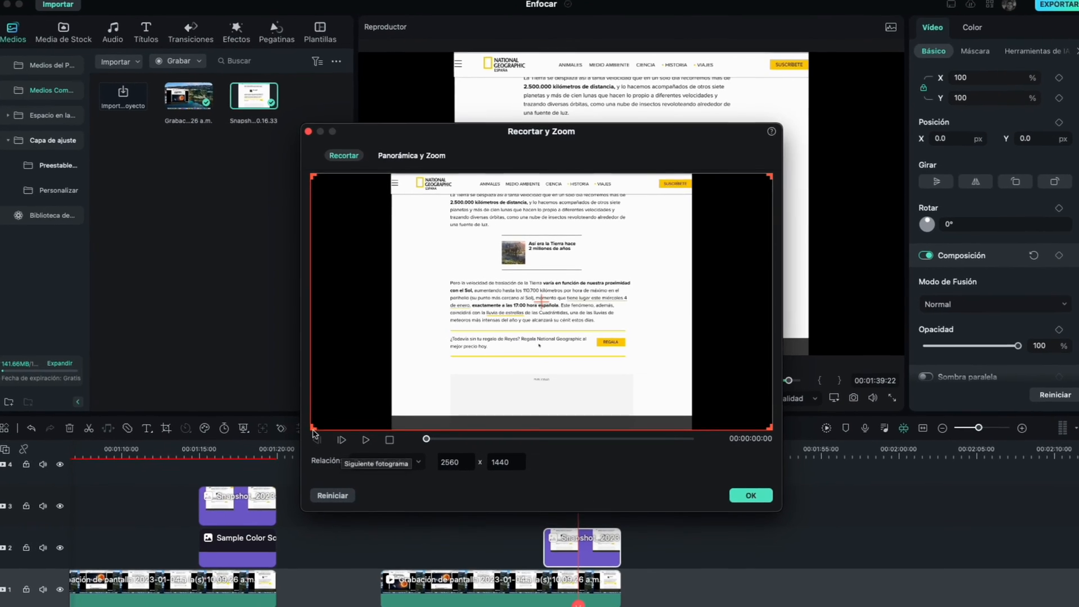
drag(313, 430, 441, 325)
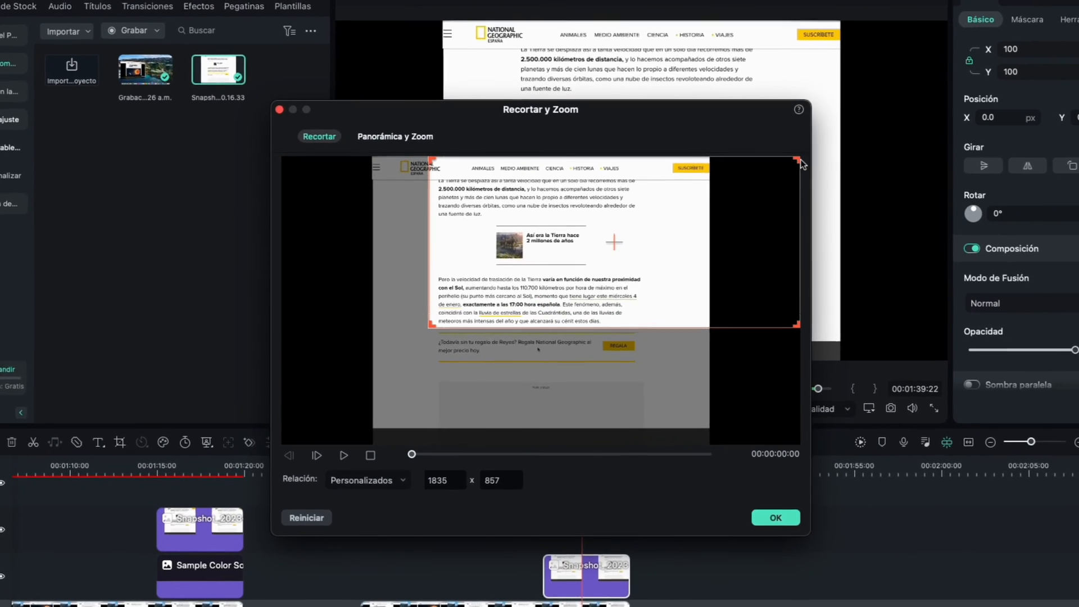
drag(763, 181, 655, 271)
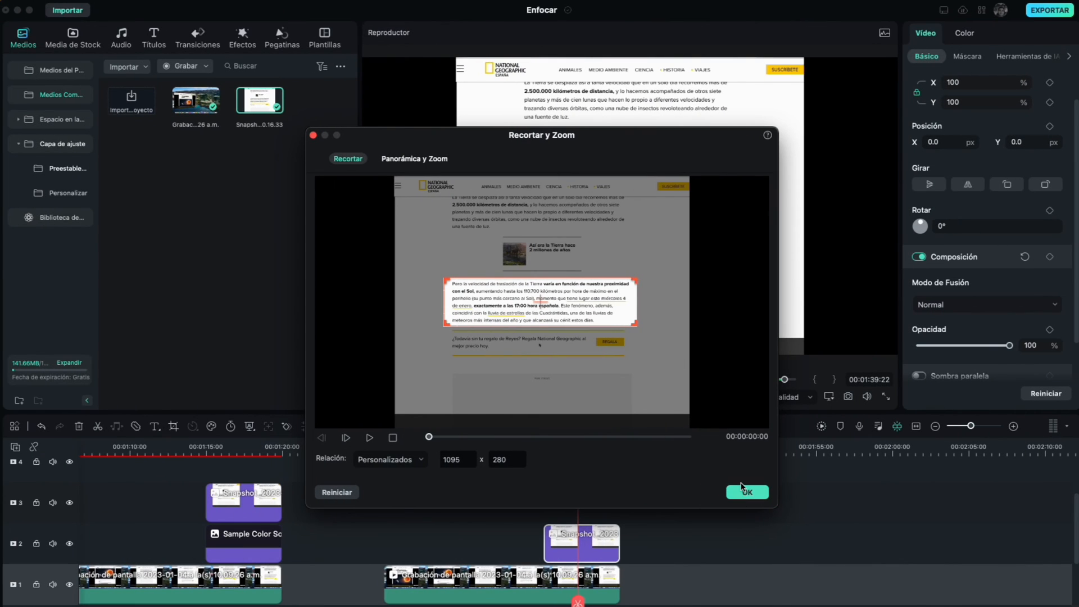
click(746, 493)
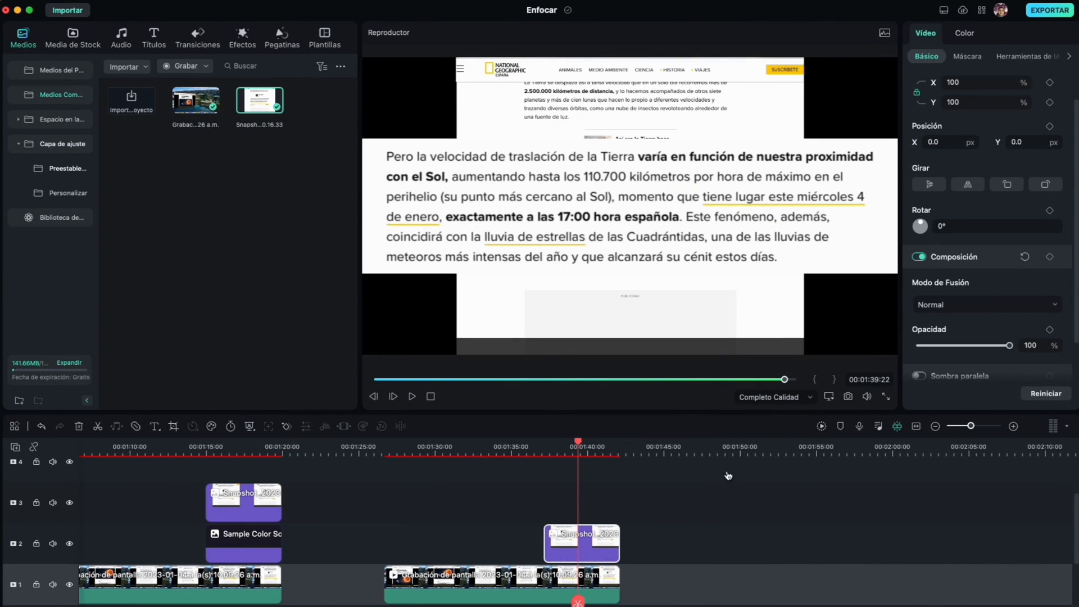
drag(976, 82, 934, 84)
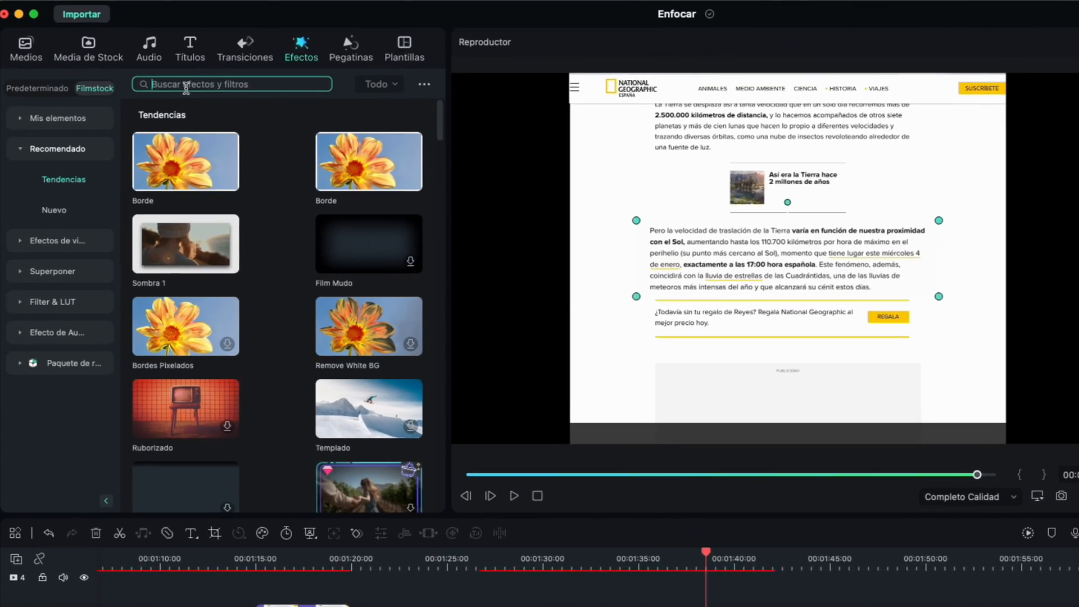
Search the effects for 'borde' and apply the first Borde effect to the cropped snapshot clip on track 2
click(150, 69)
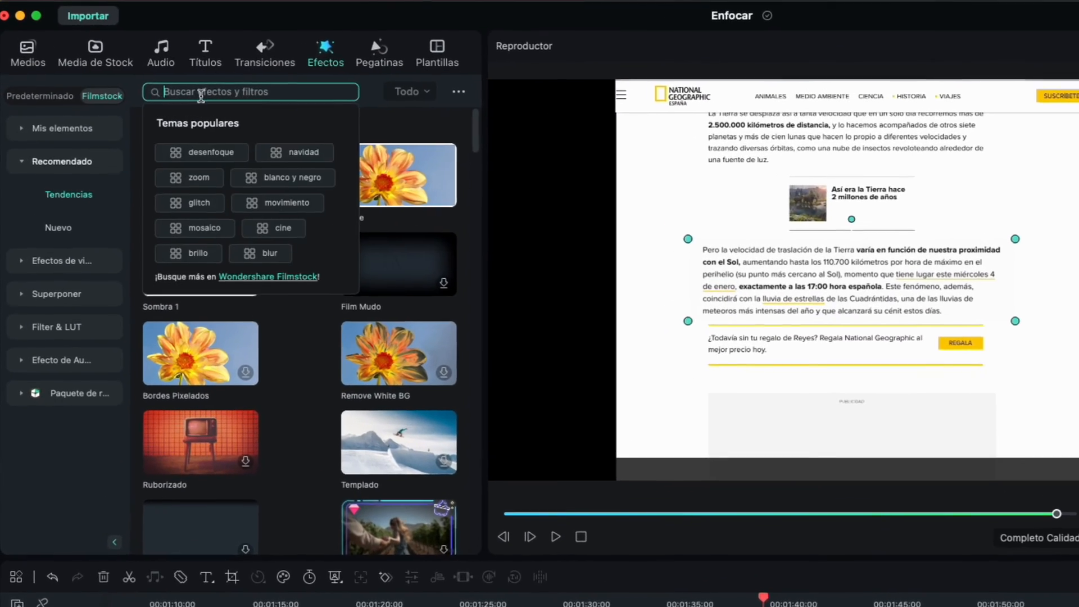
text(bor)
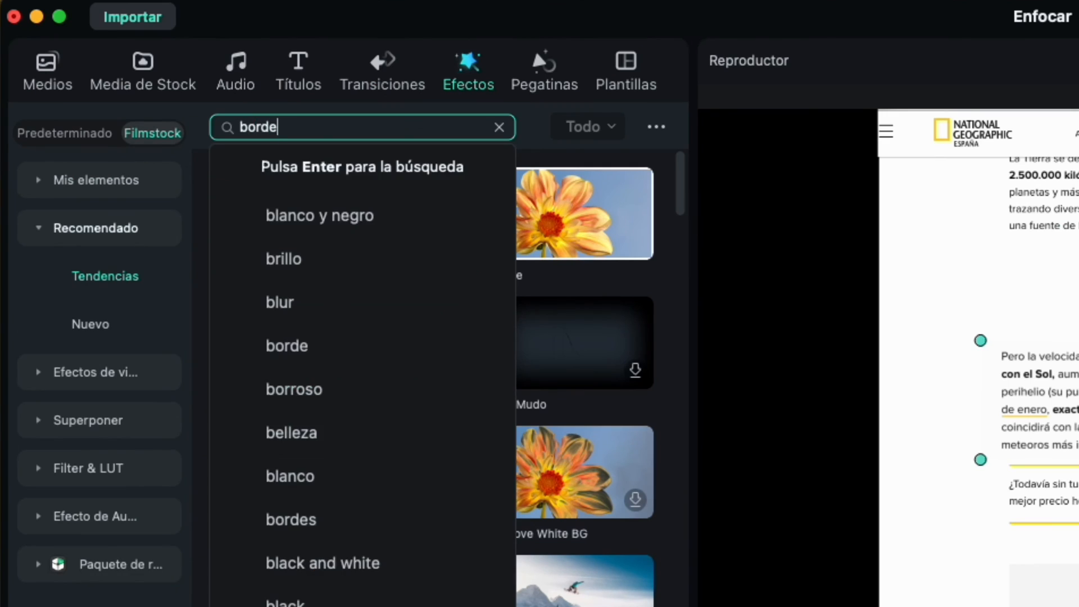
text(de)
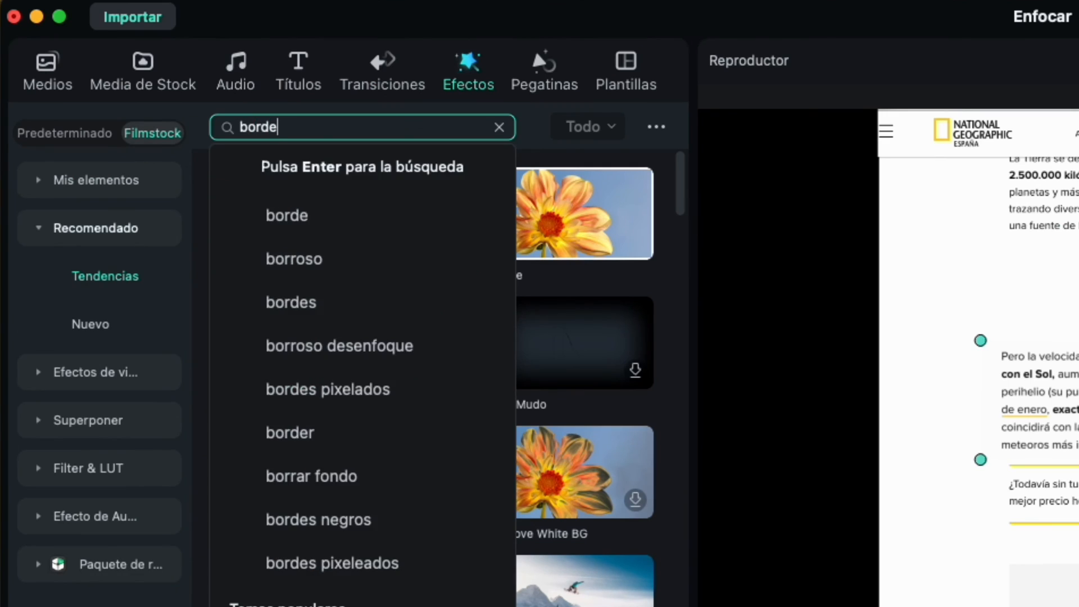
key(Return)
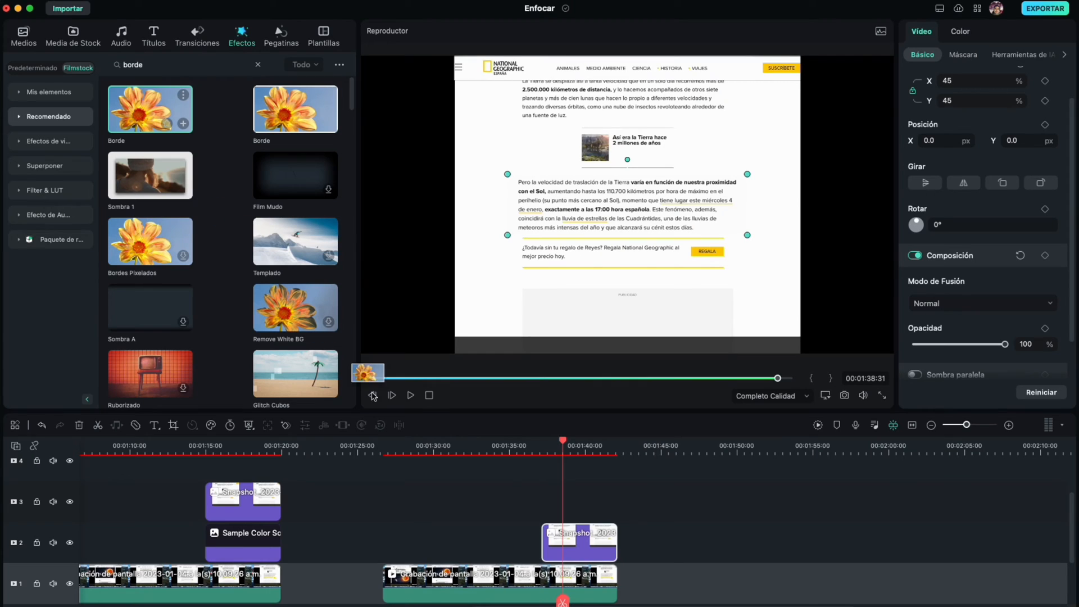
drag(373, 397, 535, 539)
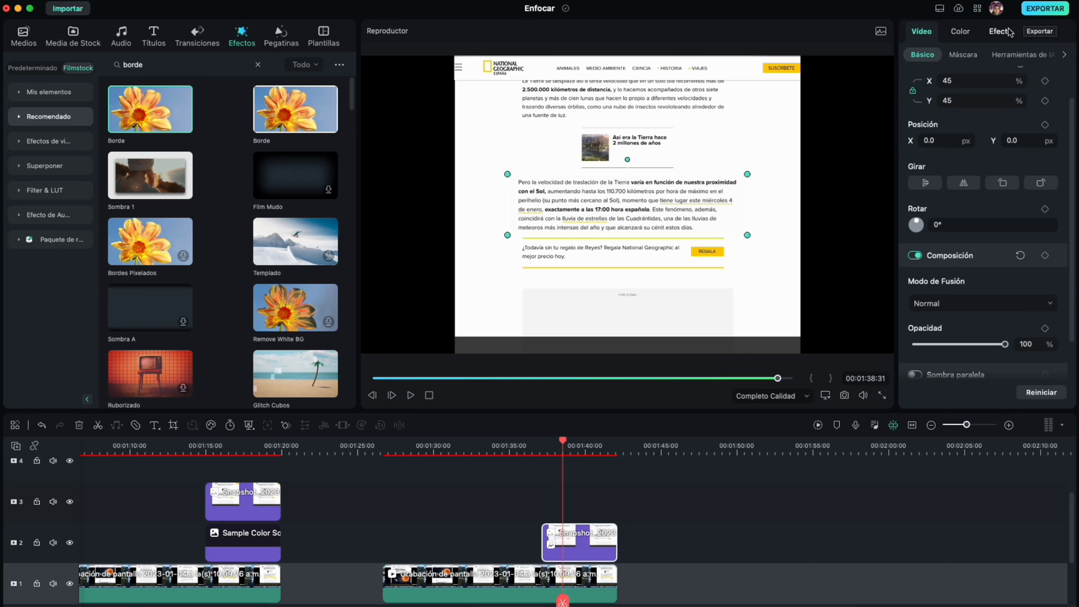
Set the Borde effect's gradient on the snapshot to a blue start colour and a pink end colour
click(982, 41)
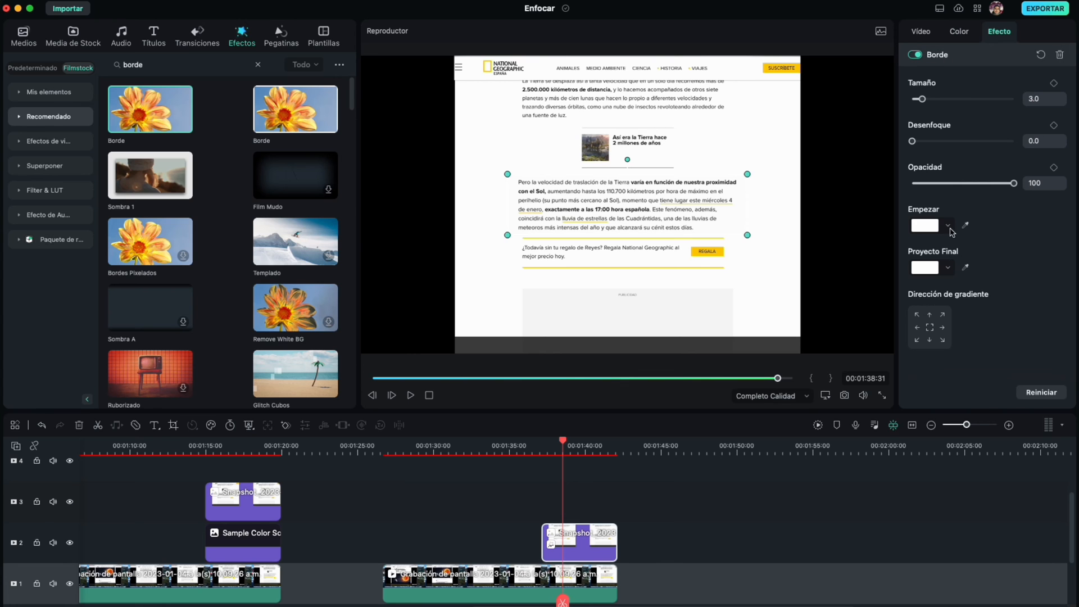
click(949, 225)
click(963, 288)
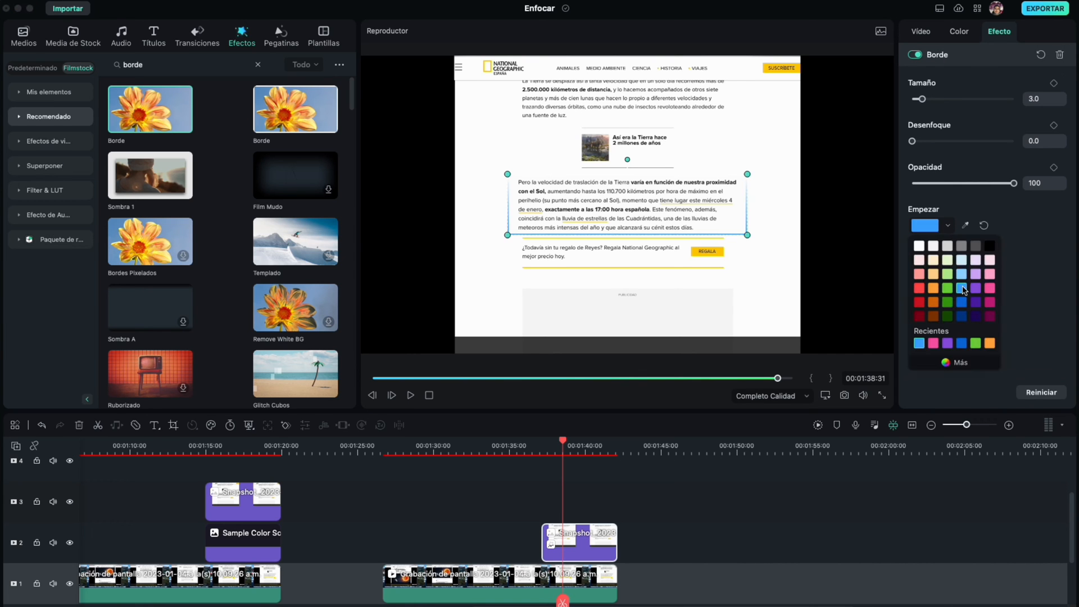
Animate the Borde effect's size with keyframes, raising it to about 6.7 near 00:01:40:16
click(563, 445)
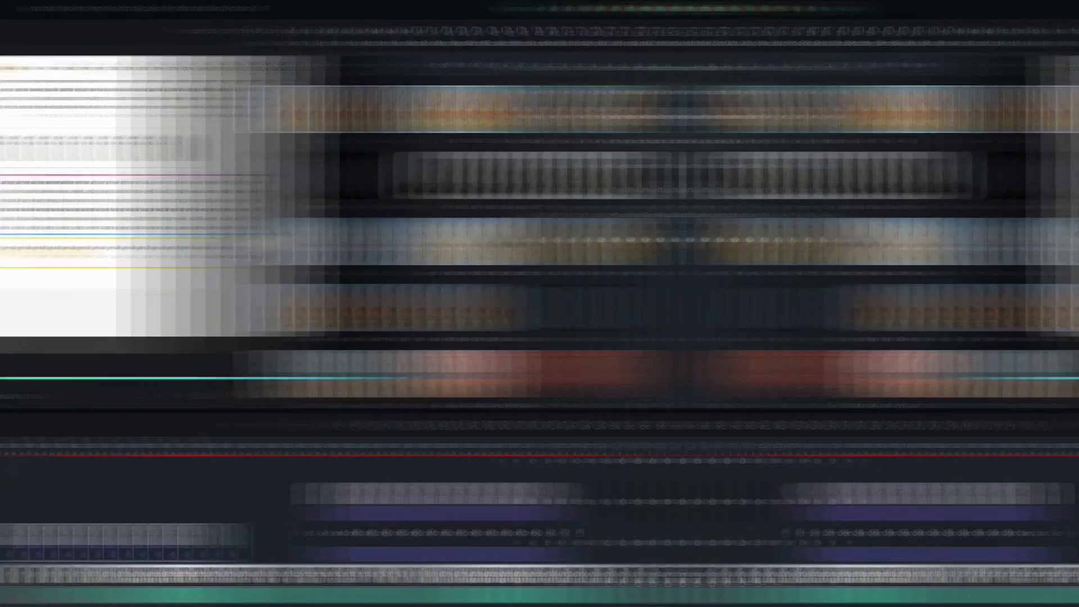
drag(921, 99, 931, 100)
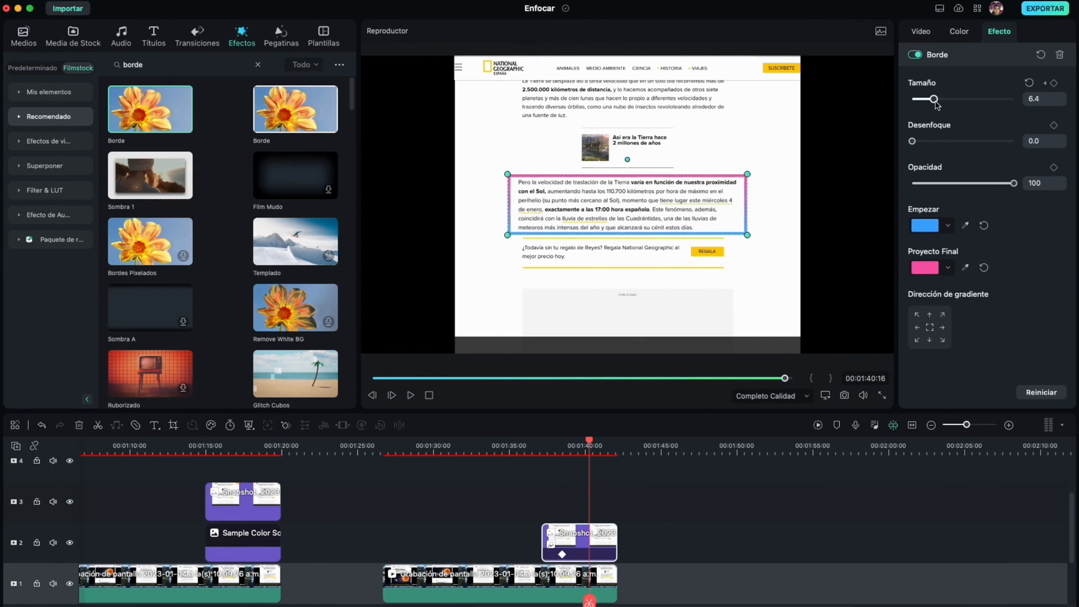
drag(591, 442, 551, 457)
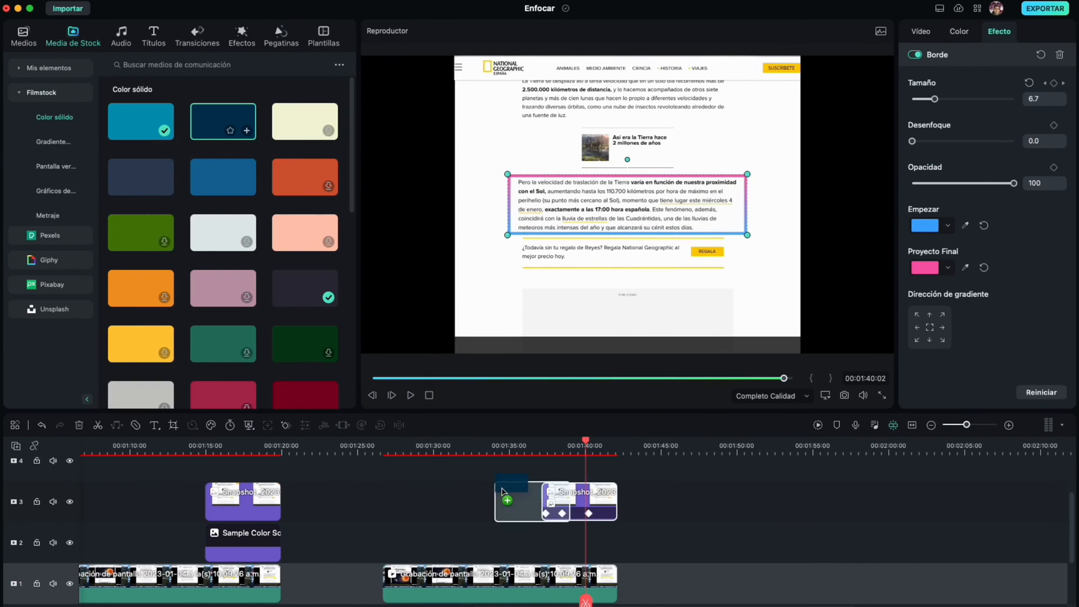
Place the dark navy solid colour on track 2 beneath the bordered snapshot and animate its opacity up to a semi-transparent overlay
drag(223, 121, 543, 534)
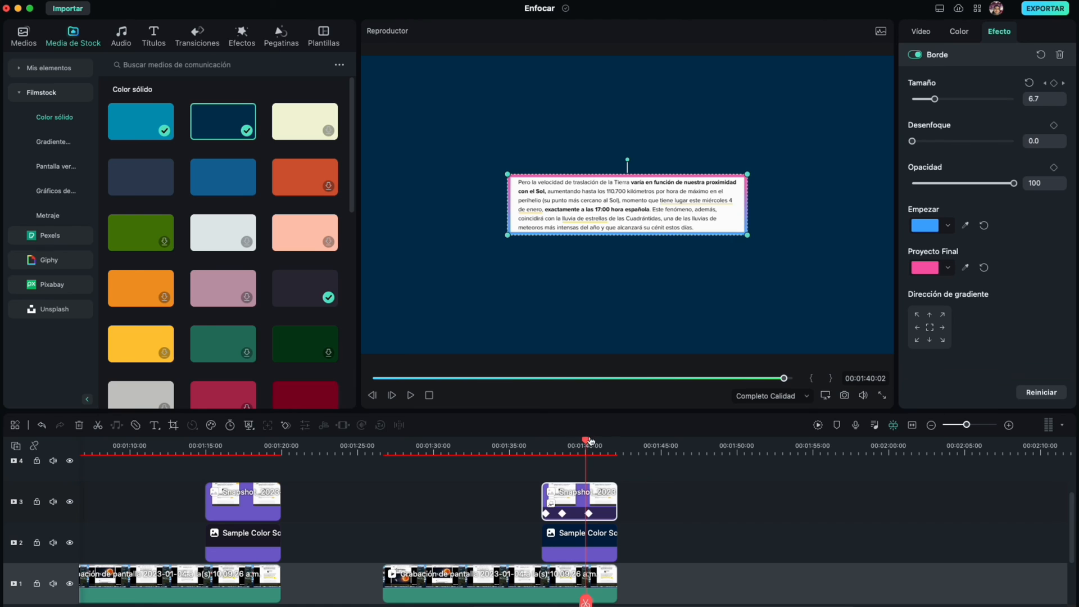
click(579, 542)
drag(914, 344, 981, 350)
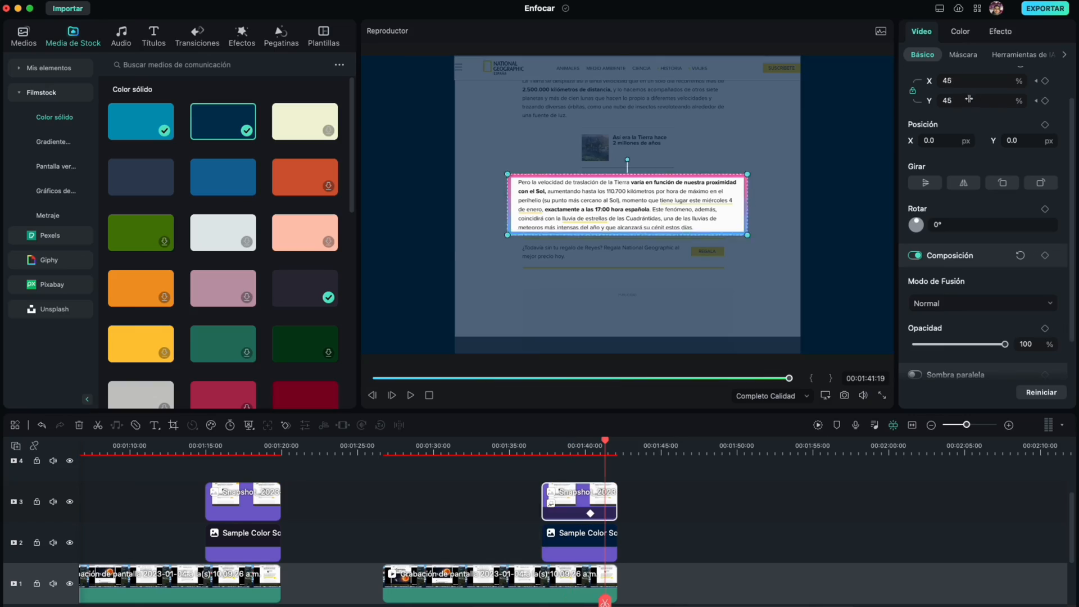
Enlarge the bordered snapshot's scale at 00:01:41:19, after its transform keyframe
drag(970, 101, 992, 101)
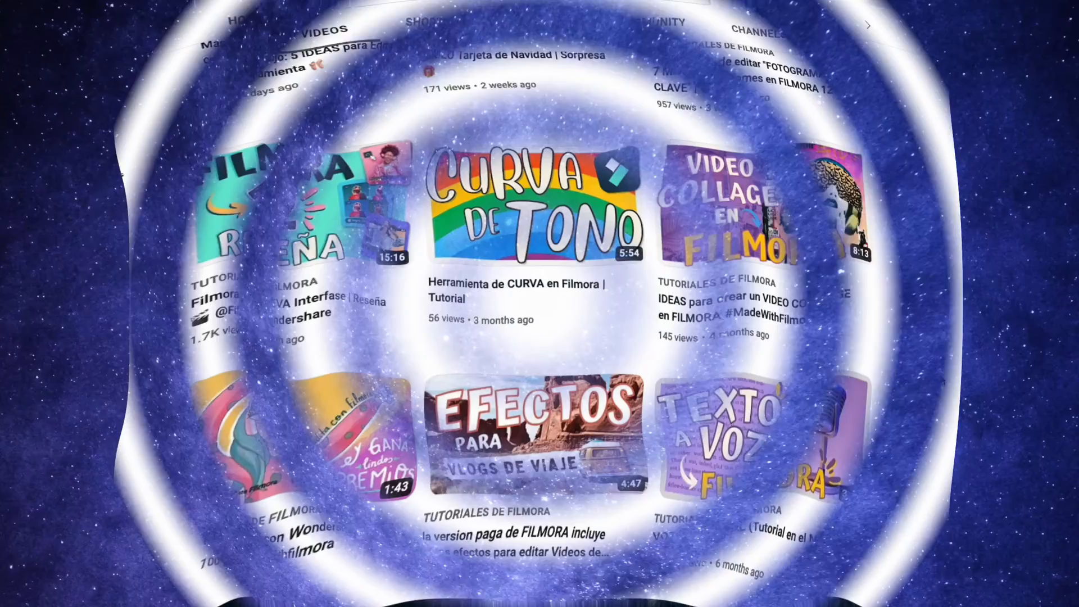
scroll(933, 387, up, 2)
scroll(934, 386, up, 4)
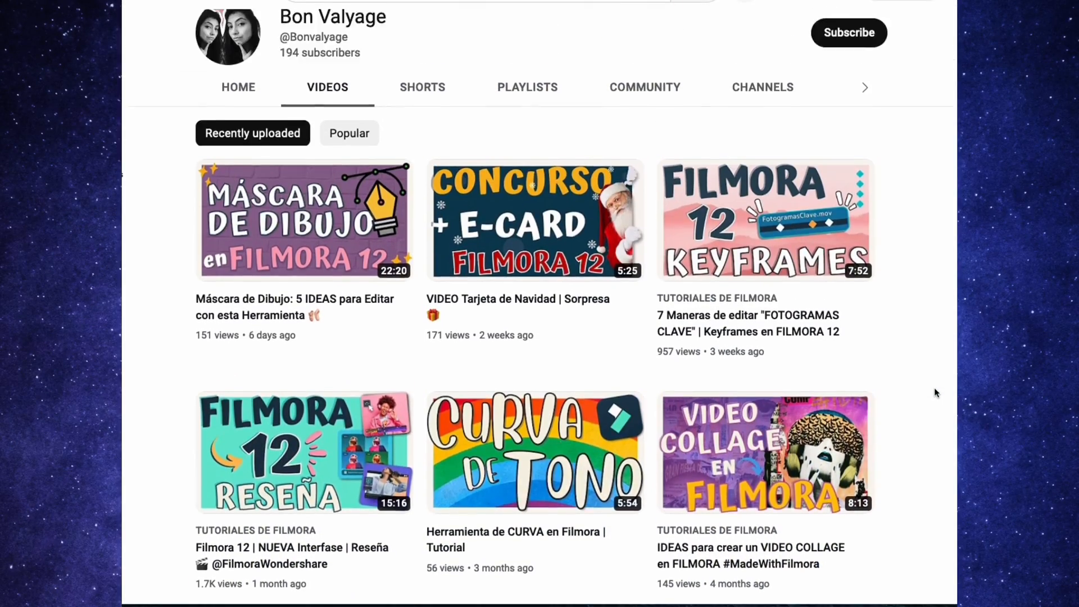